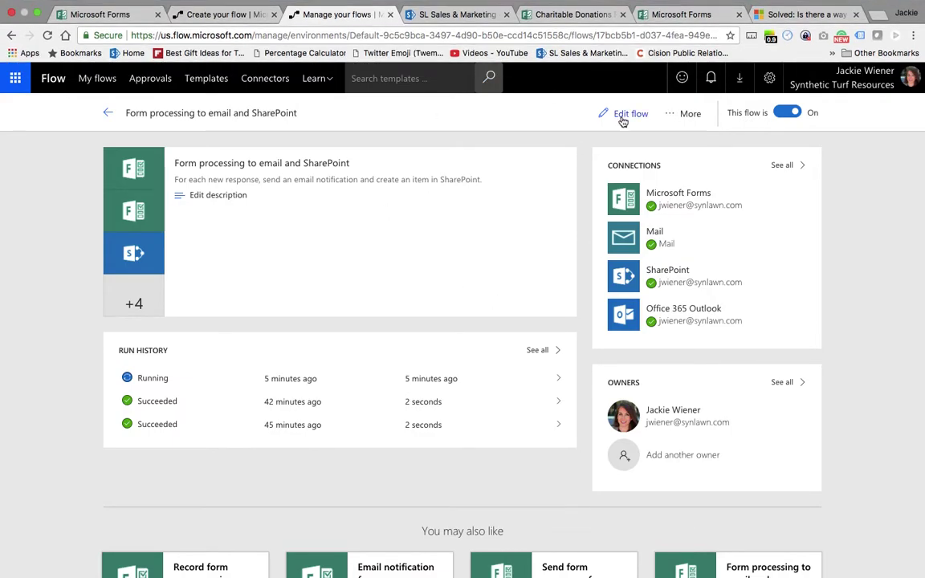
# - Open the 'Form processing to email and SharePoint' flow in the flow designer
pyautogui.click(622, 117)
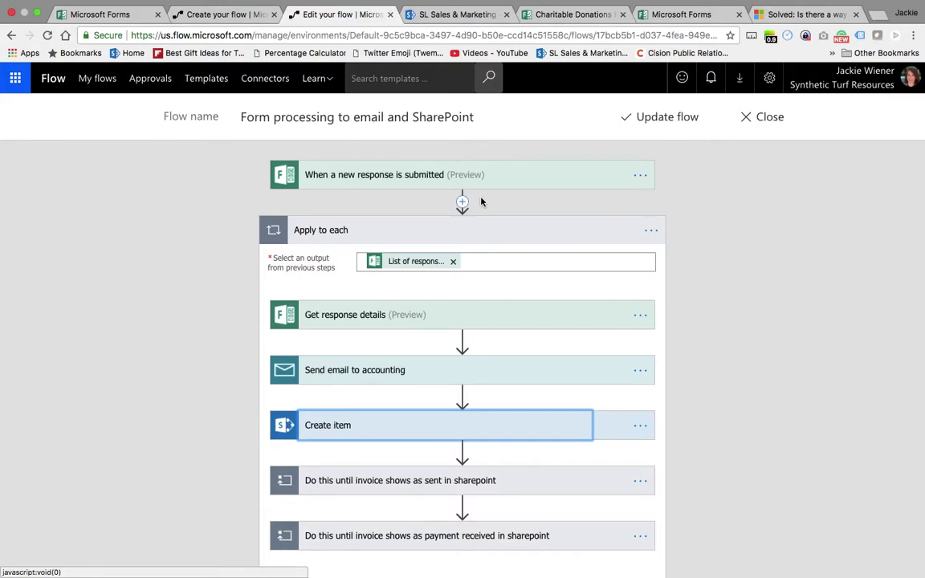
# - Switch to the Invoice Request Form browser page and reload it to get a blank form
pyautogui.click(673, 17)
pyautogui.hotkey('ctrl', 'Up')
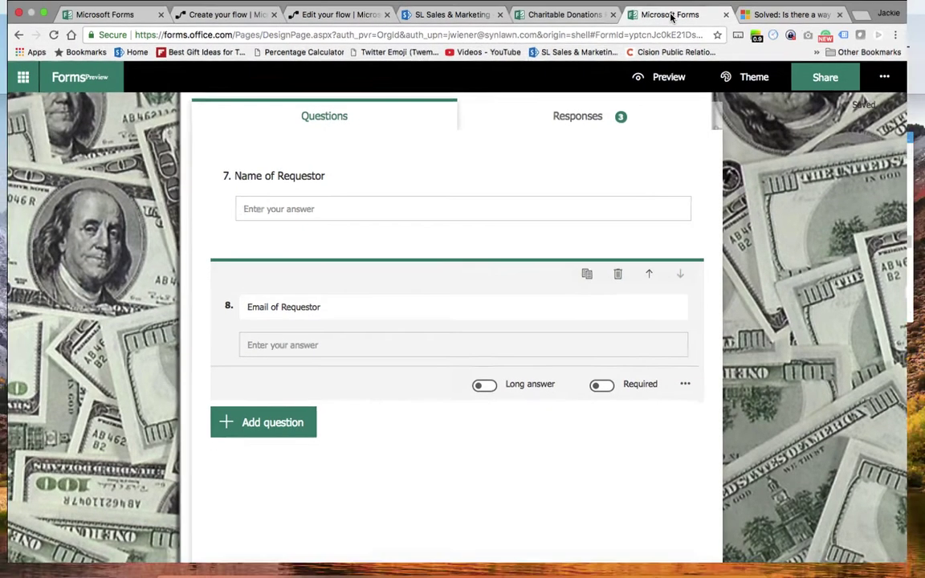
pyautogui.click(401, 72)
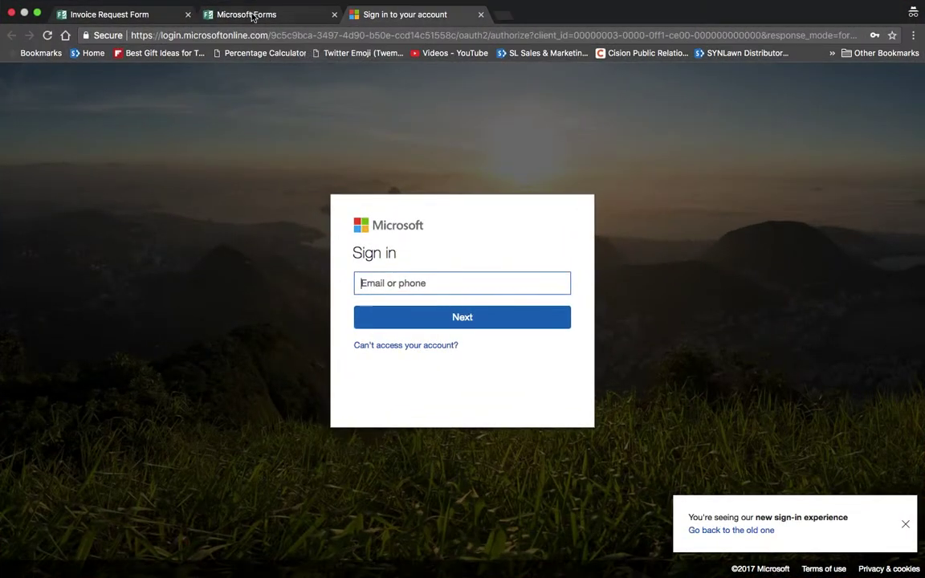
pyautogui.click(249, 13)
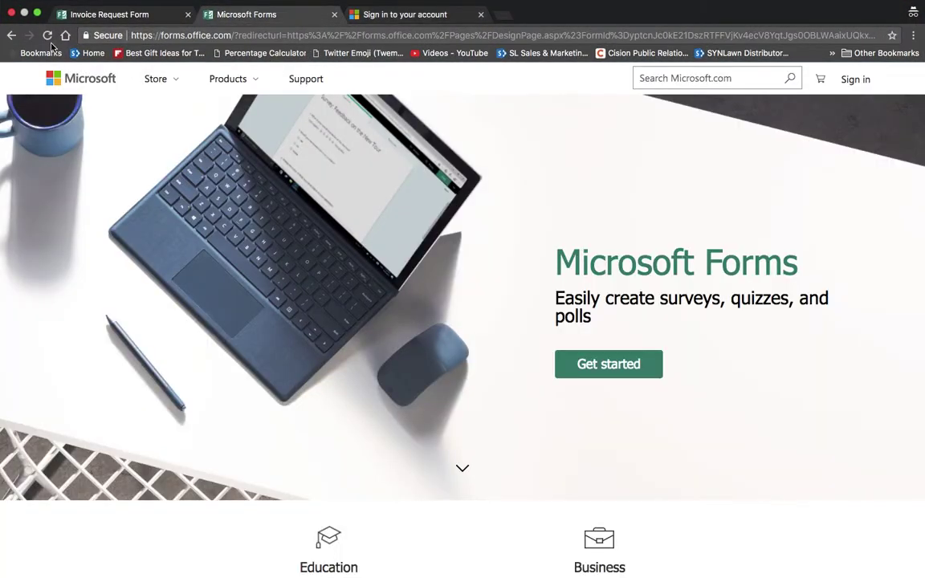
pyautogui.click(88, 16)
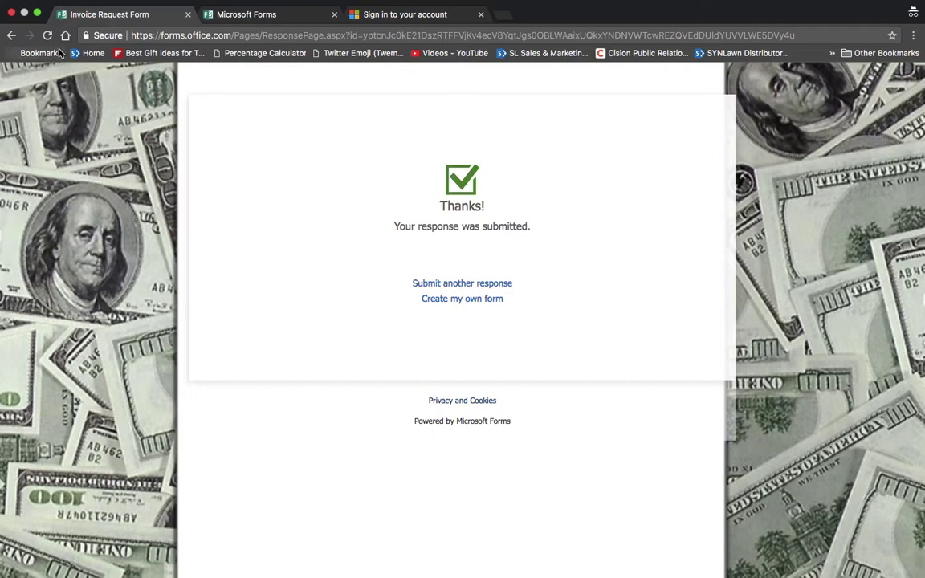
pyautogui.click(48, 37)
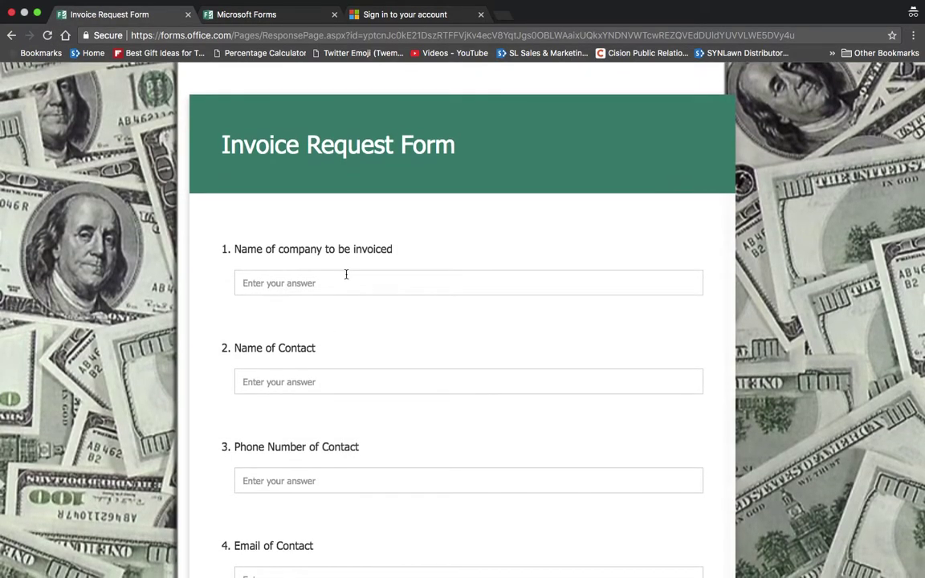
# - Enter the company name, contact name, contact phone and contact e-mail test answers
pyautogui.click(345, 279)
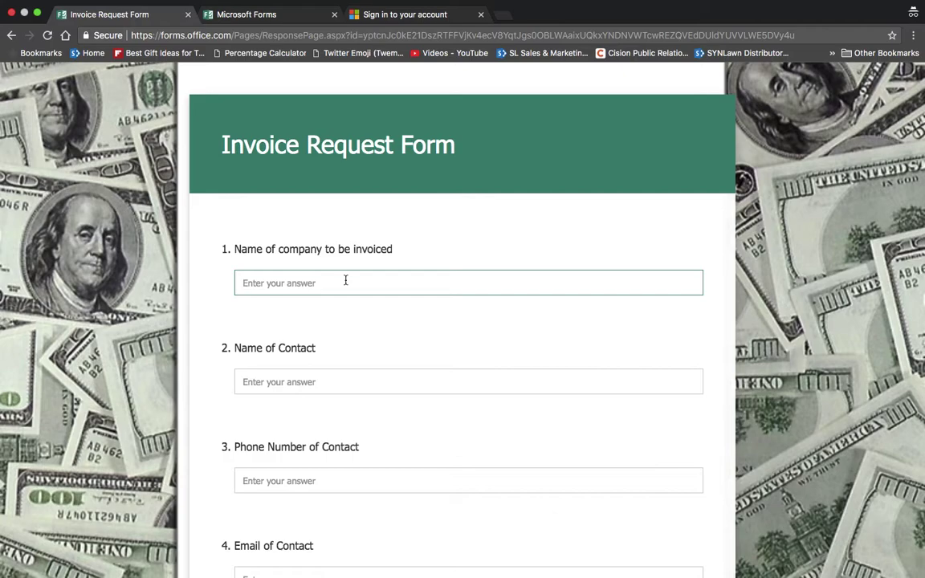
pyautogui.write('Jack')
pyautogui.click(242, 382)
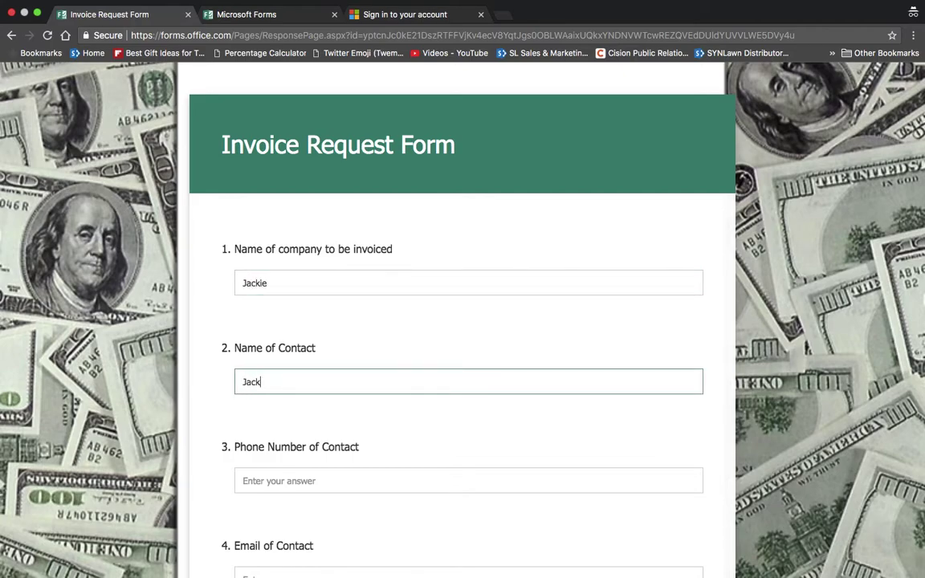
pyautogui.click(243, 481)
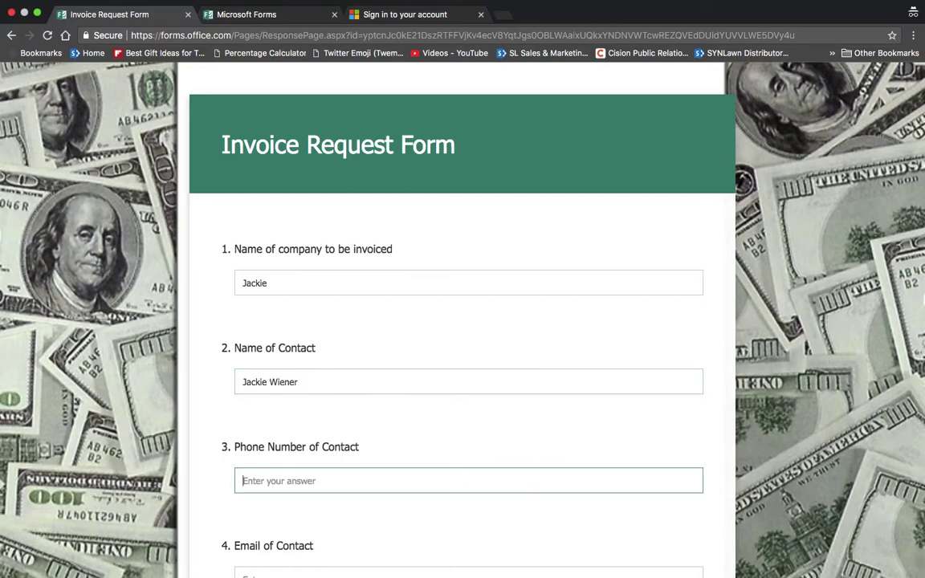
pyautogui.write('kljsdlfaslk')
pyautogui.press('Tab')
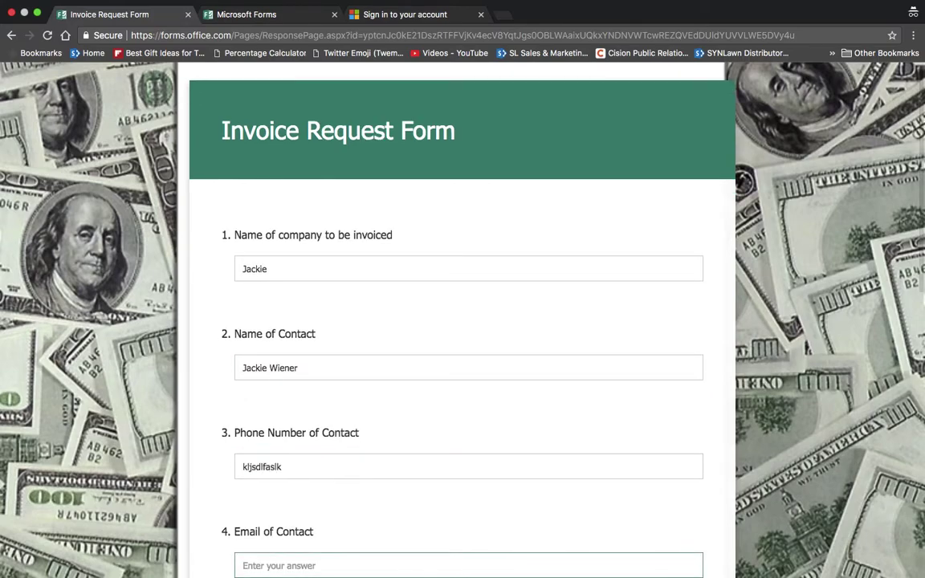
pyautogui.write('sljkdfldjs')
# - Answer payment method 'cash' and line items 'this 899 that 888'
pyautogui.scroll(-4, 379, 321)
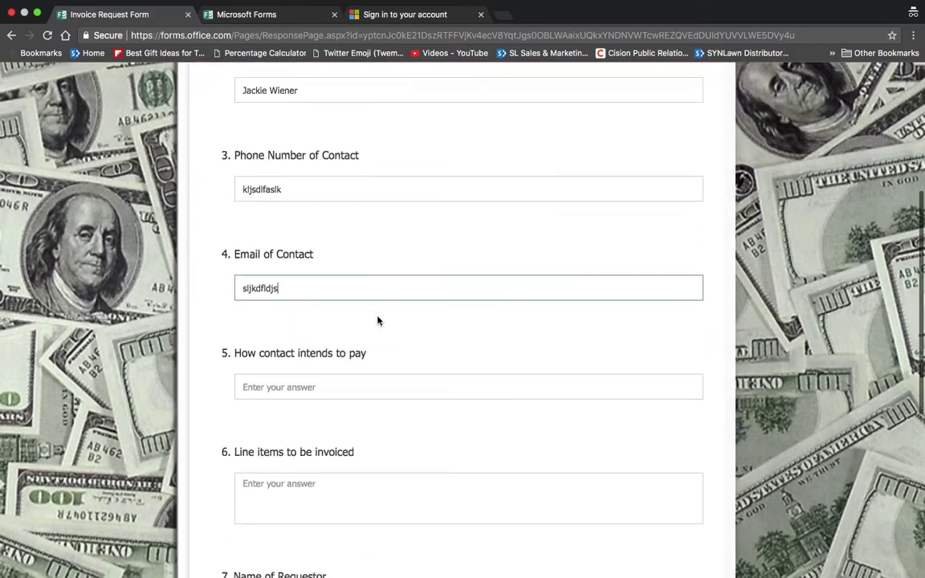
pyautogui.click(366, 376)
pyautogui.write('cash')
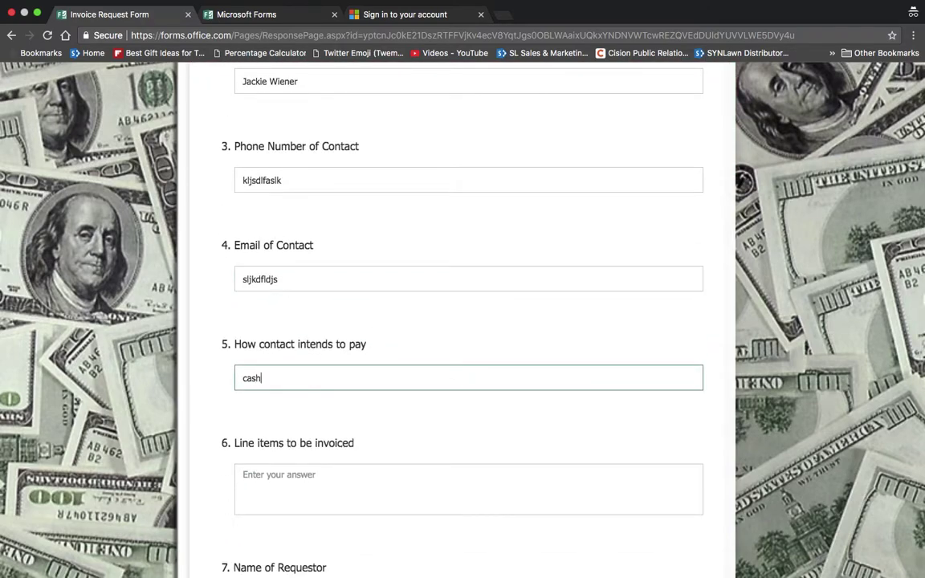
pyautogui.scroll(-3, 345, 346)
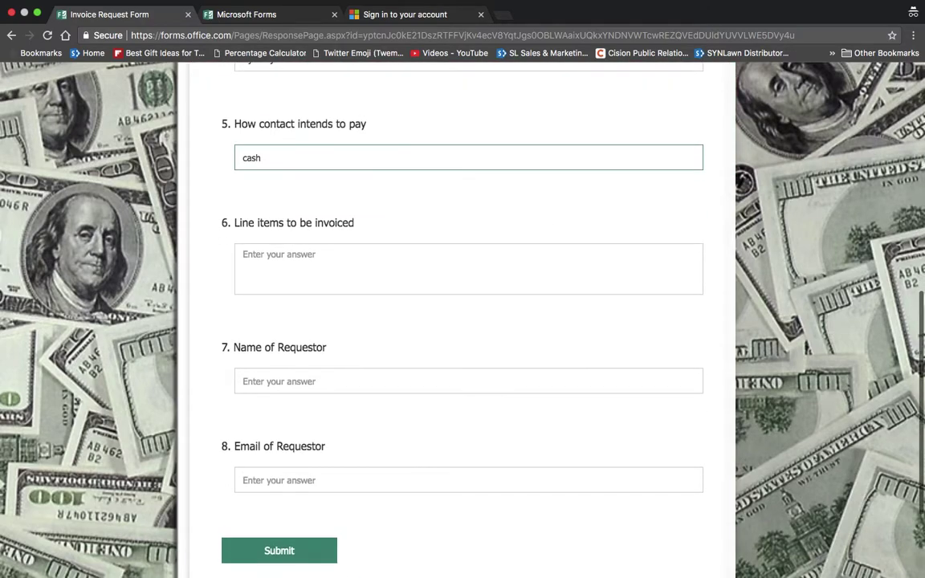
pyautogui.click(351, 277)
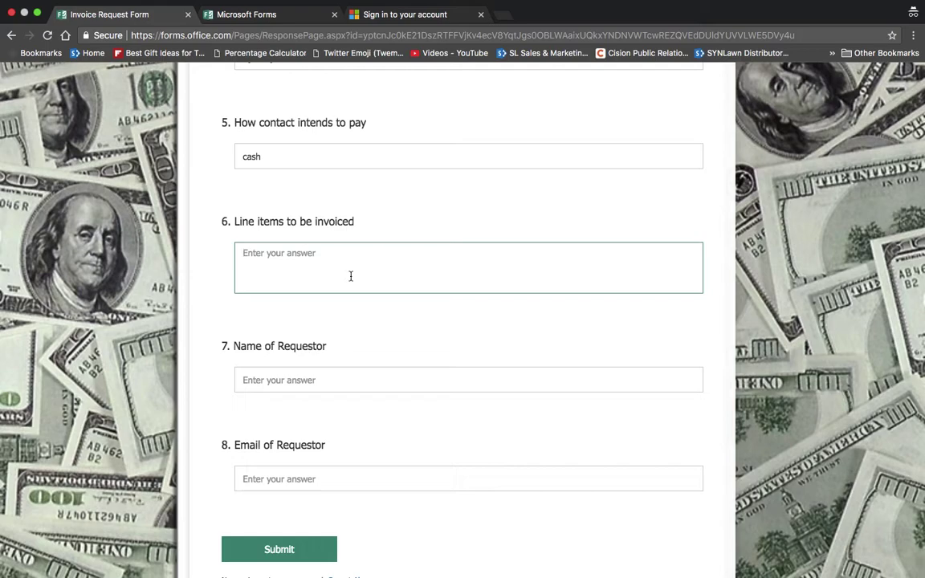
pyautogui.write('this 899 ')
pyautogui.write('that ')
pyautogui.write('888')
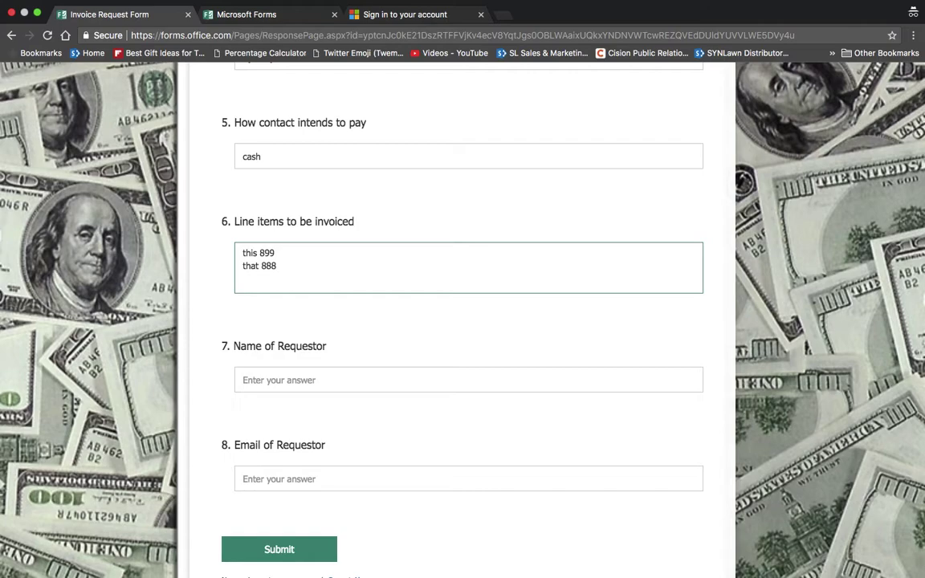
# - Fill in the requestor's name and e-mail, then submit the invoice request
pyautogui.scroll(-1, 360, 338)
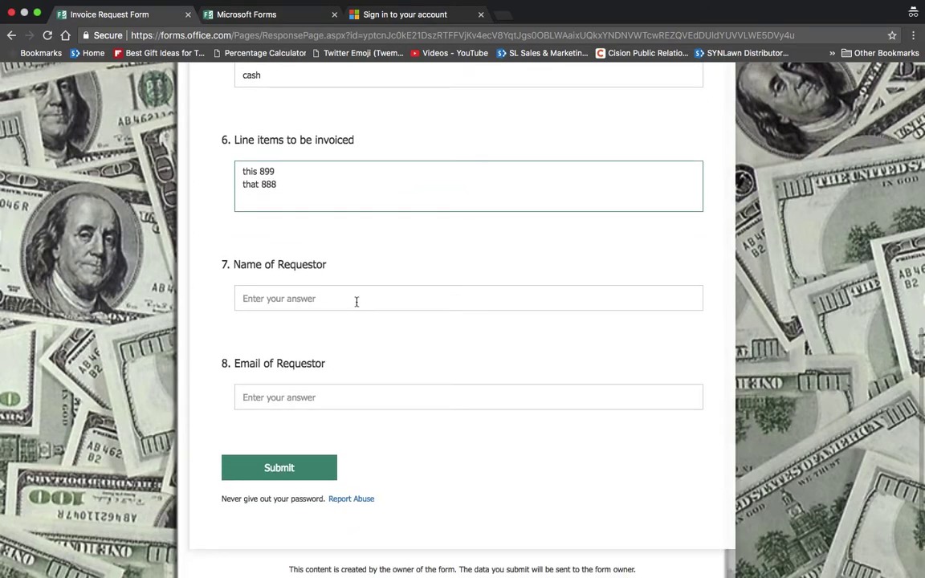
pyautogui.click(355, 299)
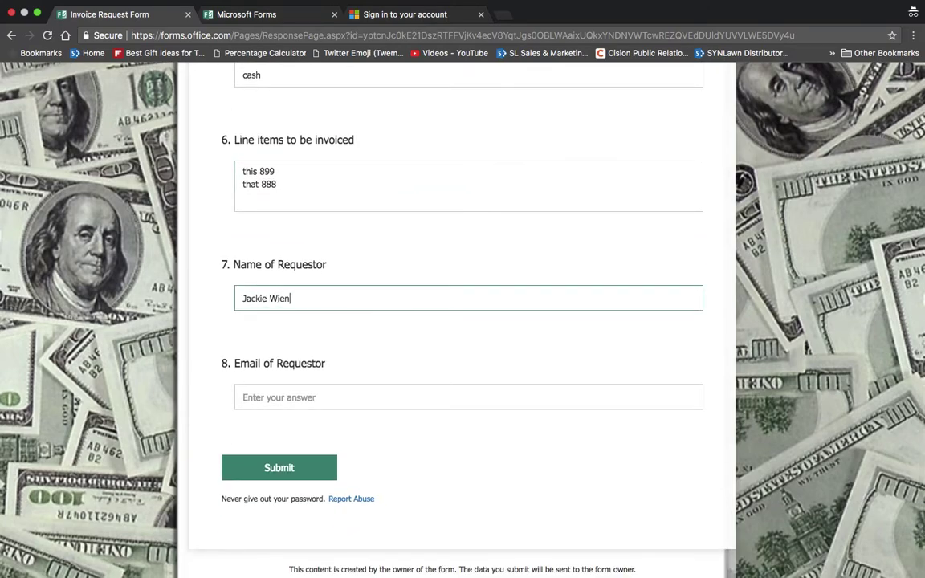
pyautogui.press('Tab')
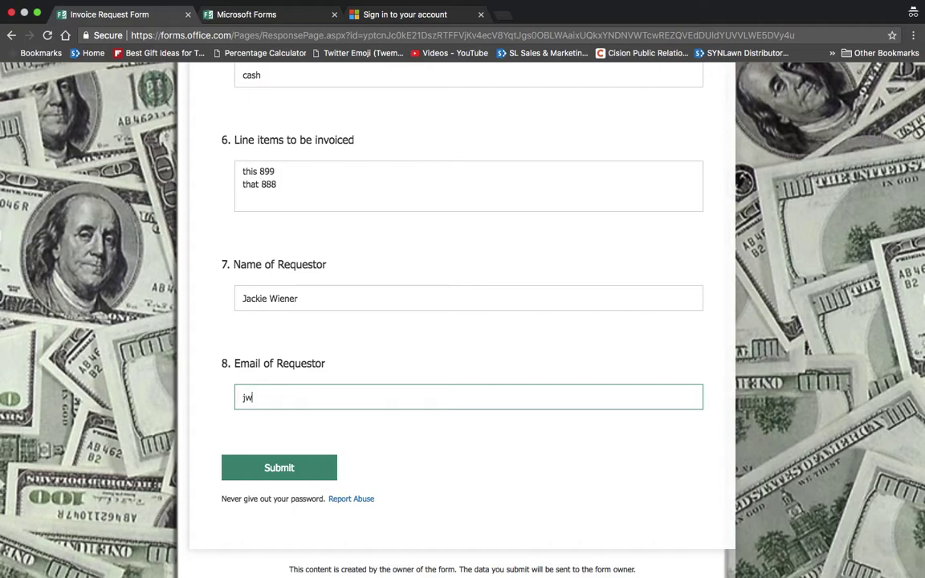
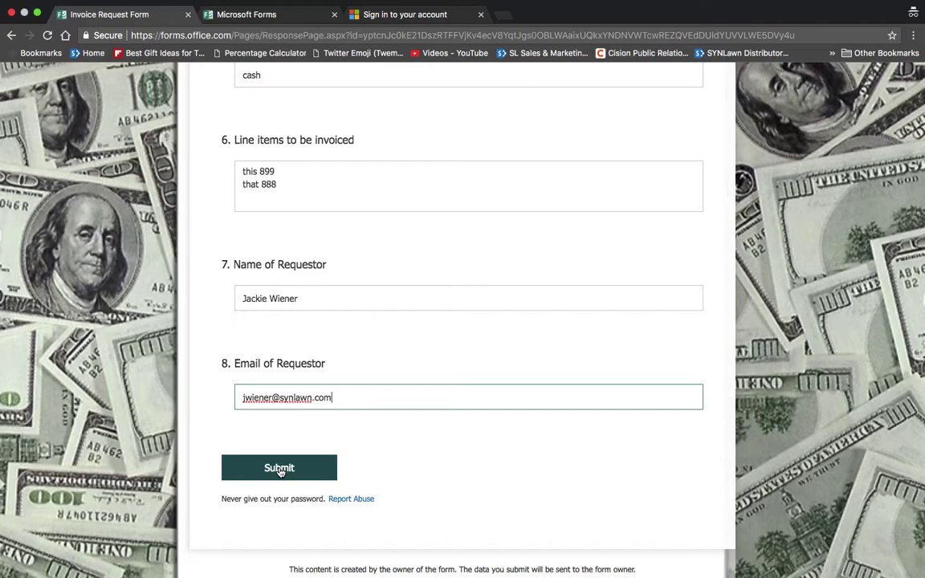
pyautogui.click(278, 468)
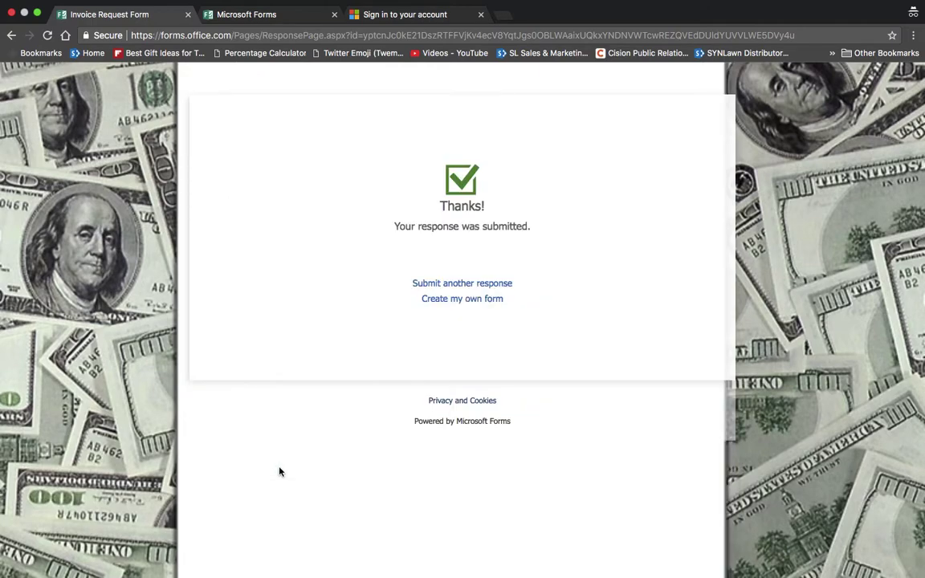
# - Bring Chrome forward and return to the 'Edit your flow' page
pyautogui.hotkey('ctrl', 'Up')
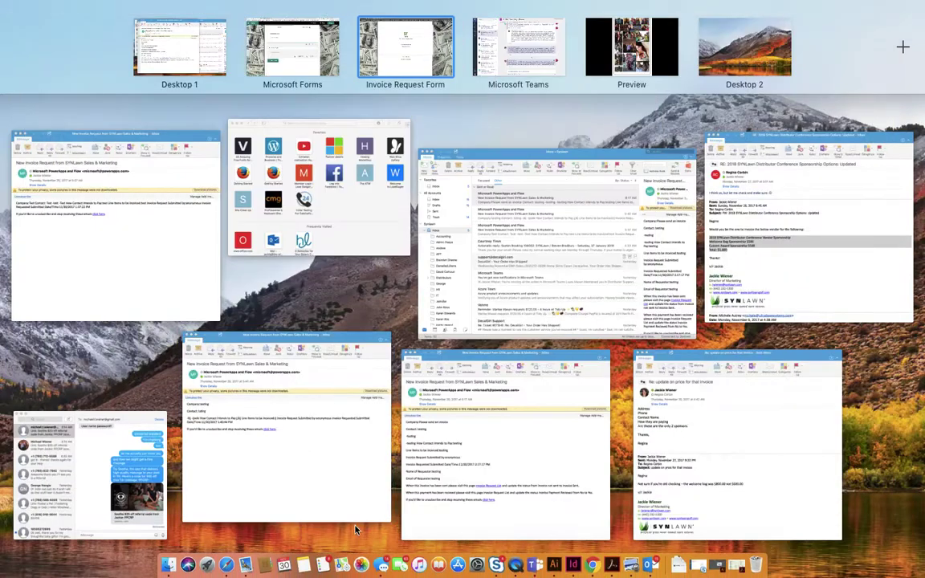
pyautogui.click(592, 566)
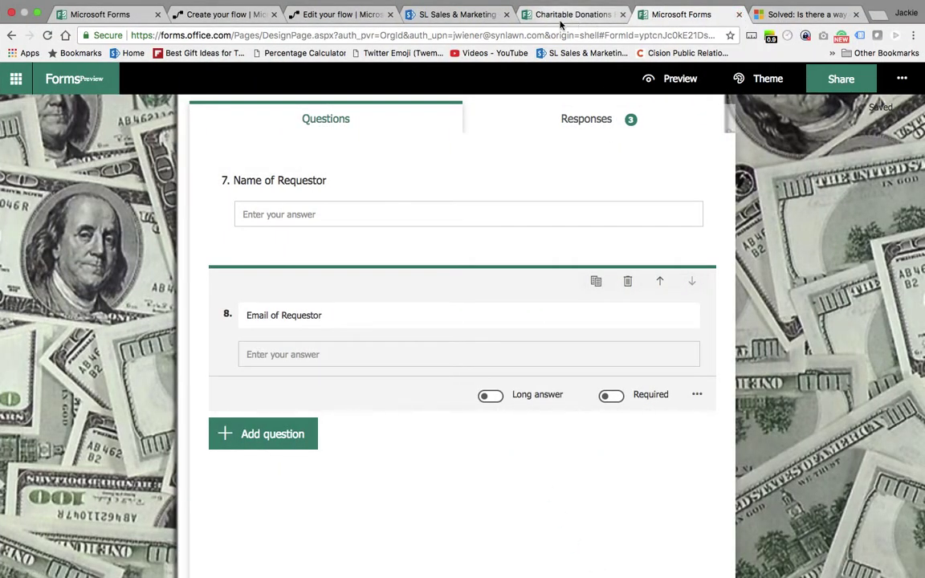
pyautogui.click(326, 17)
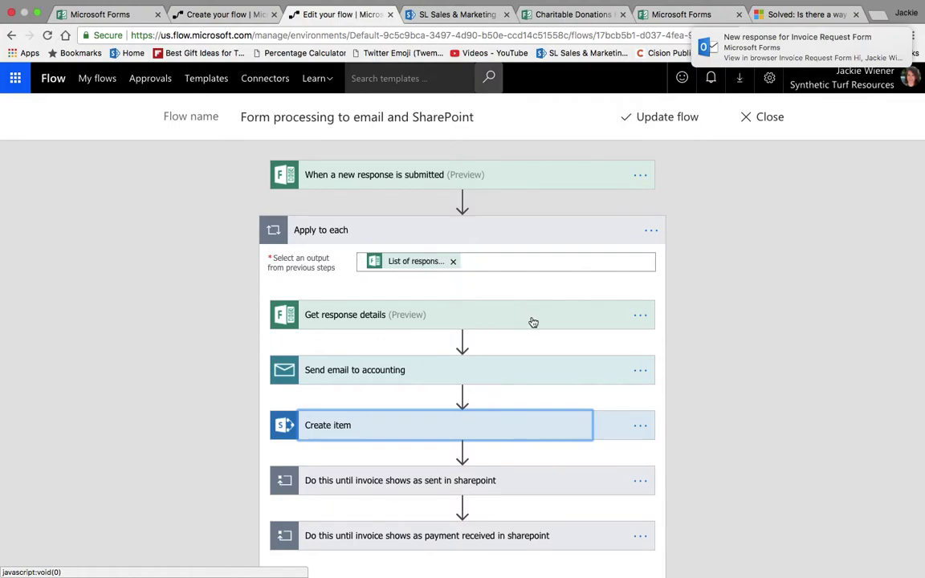
# - Expand the new-response trigger and the Get response details step
pyautogui.click(439, 177)
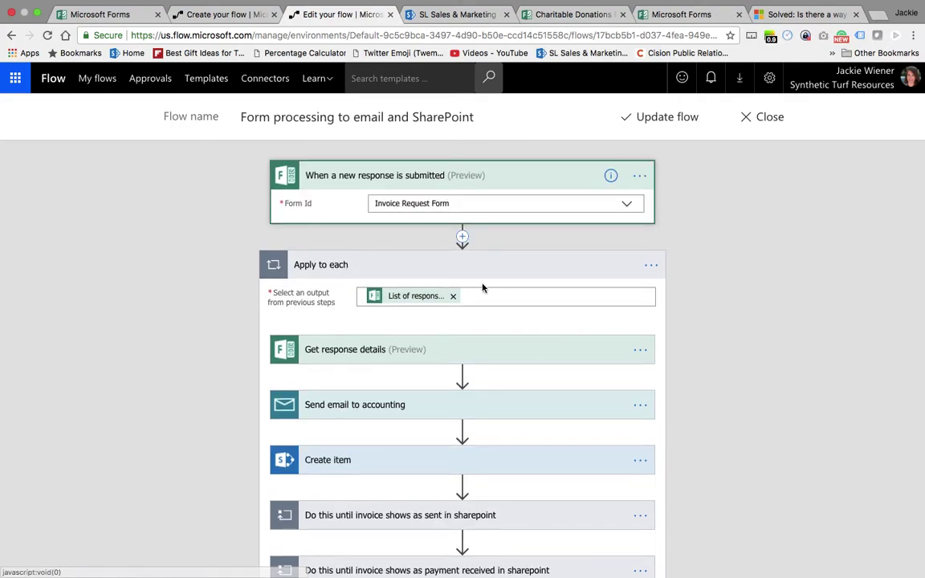
pyautogui.click(510, 354)
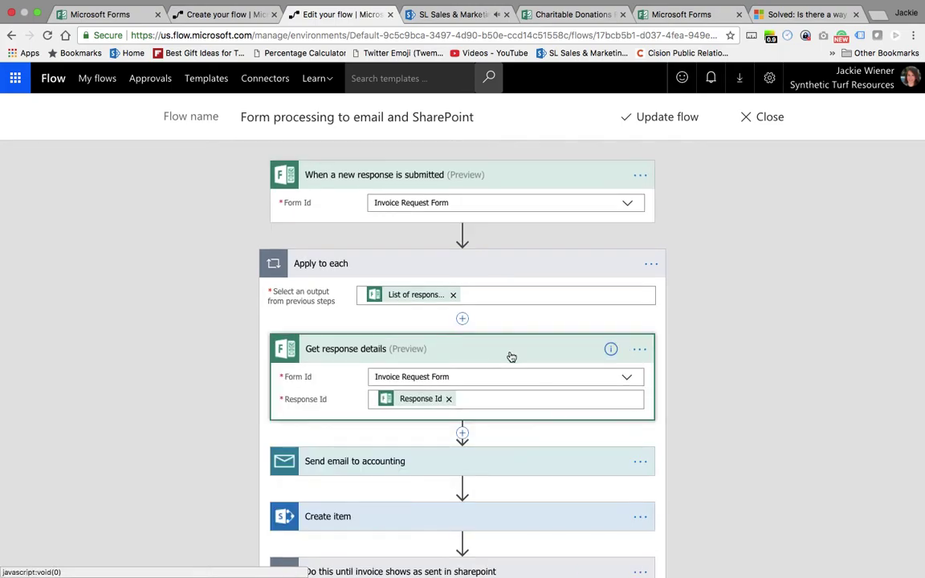
pyautogui.scroll(-4, 511, 357)
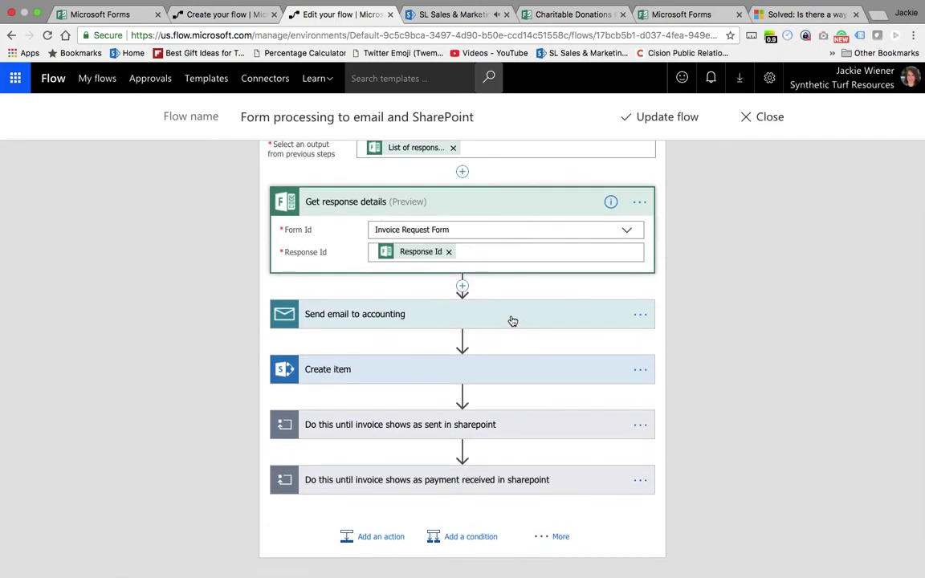
# - Review the accounting email's fields and body, then expand Create item's SharePoint list mappings
pyautogui.click(513, 316)
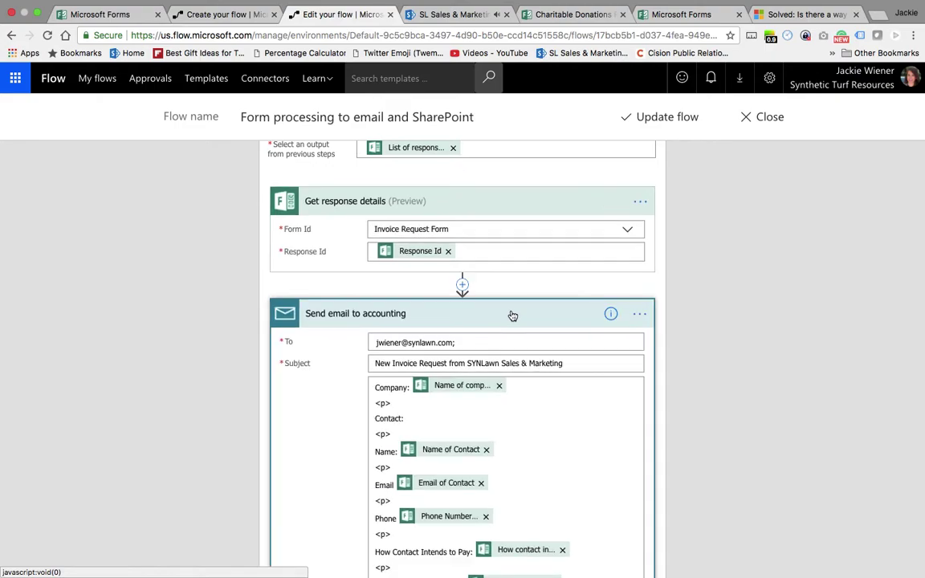
pyautogui.scroll(-3, 506, 289)
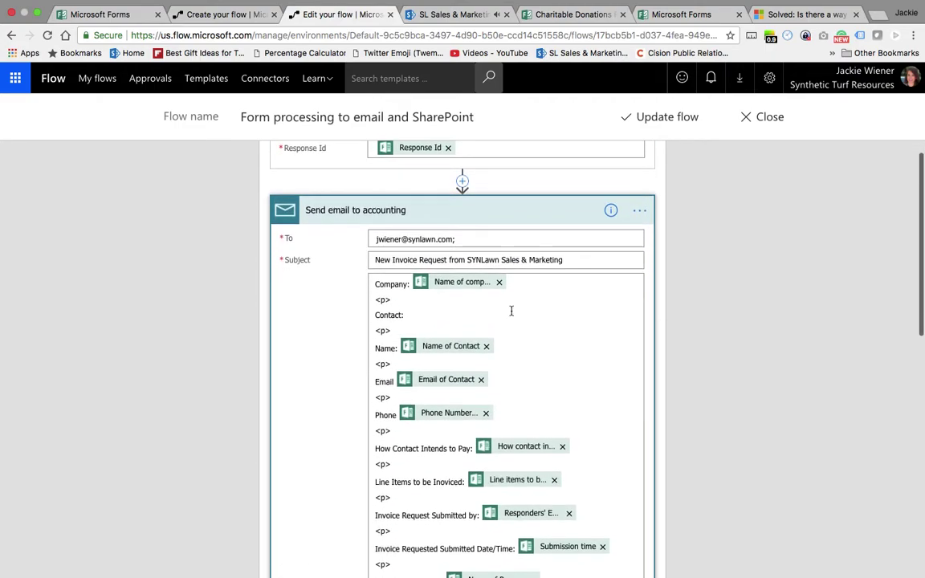
pyautogui.scroll(-2, 434, 238)
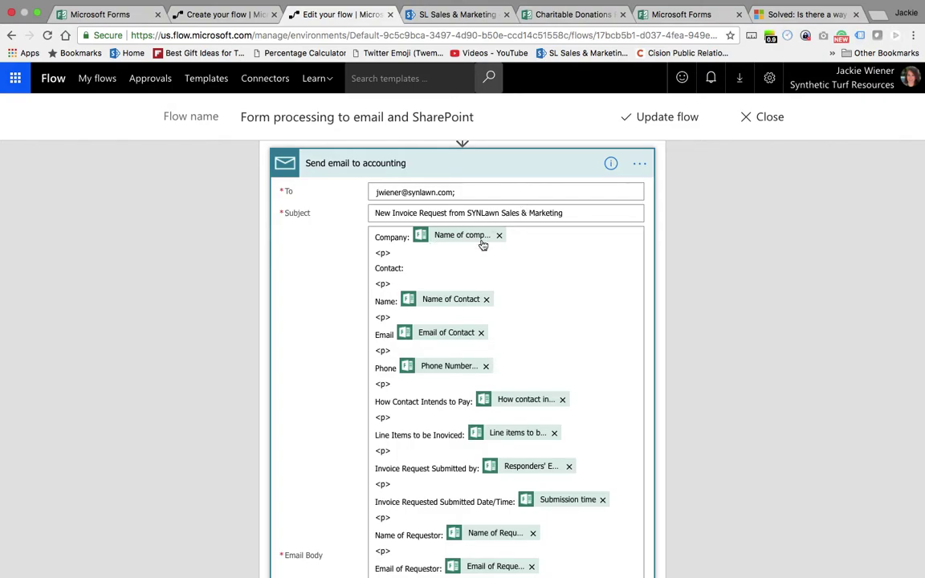
pyautogui.scroll(-2, 481, 306)
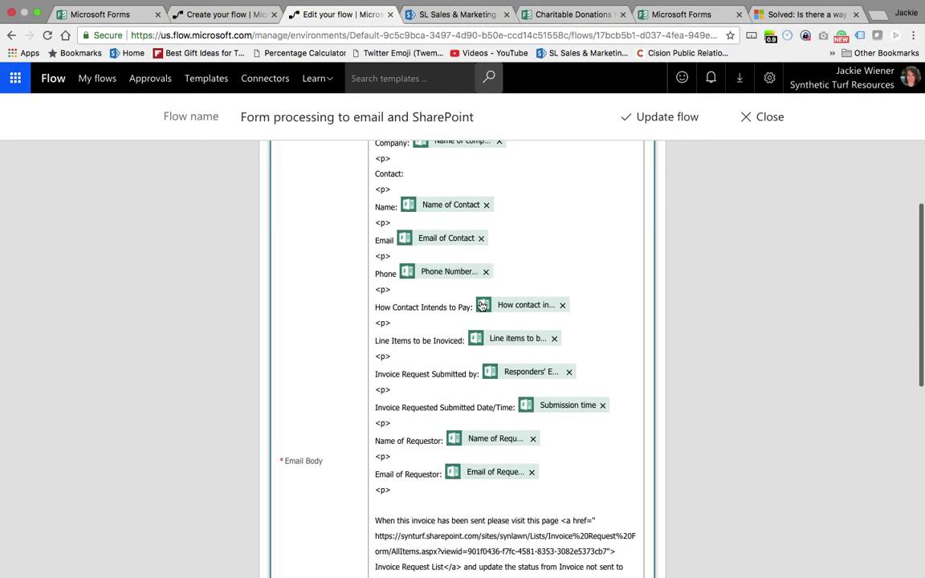
pyautogui.scroll(-4, 482, 306)
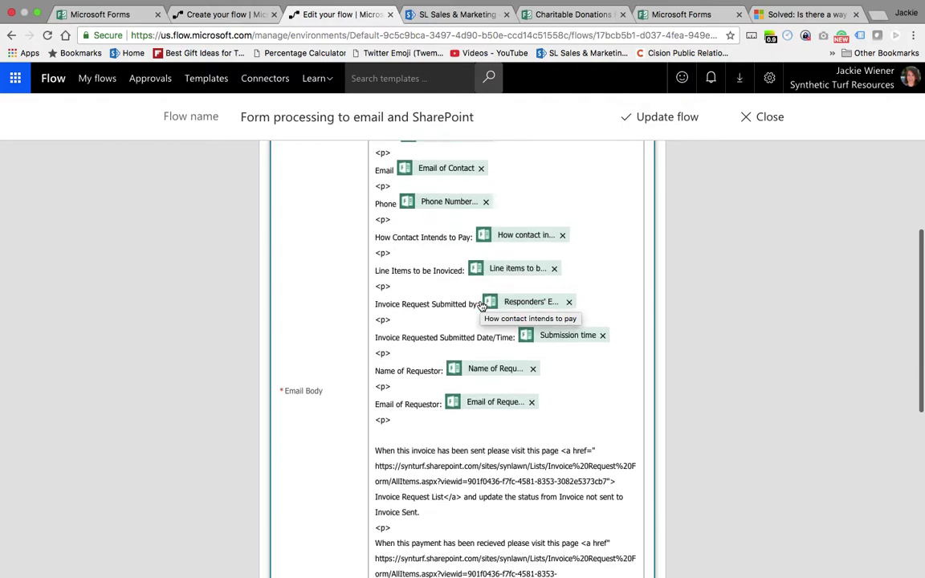
pyautogui.scroll(-3, 669, 373)
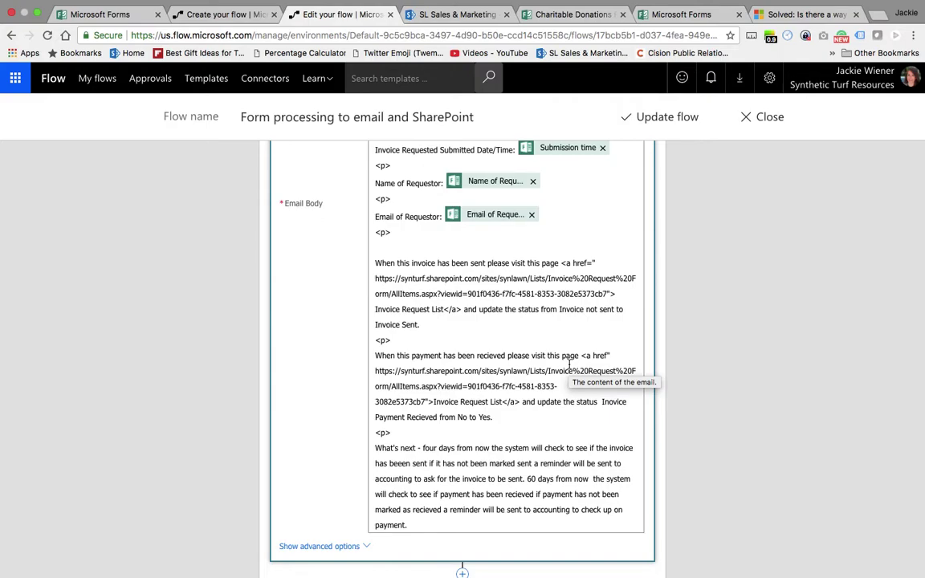
pyautogui.scroll(-2, 770, 368)
pyautogui.scroll(4, 770, 367)
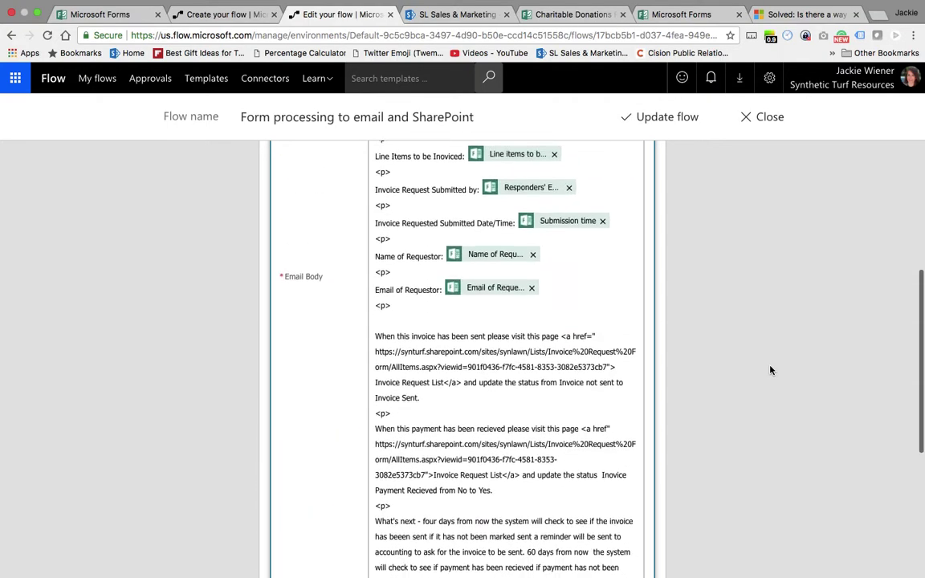
pyautogui.scroll(3, 770, 370)
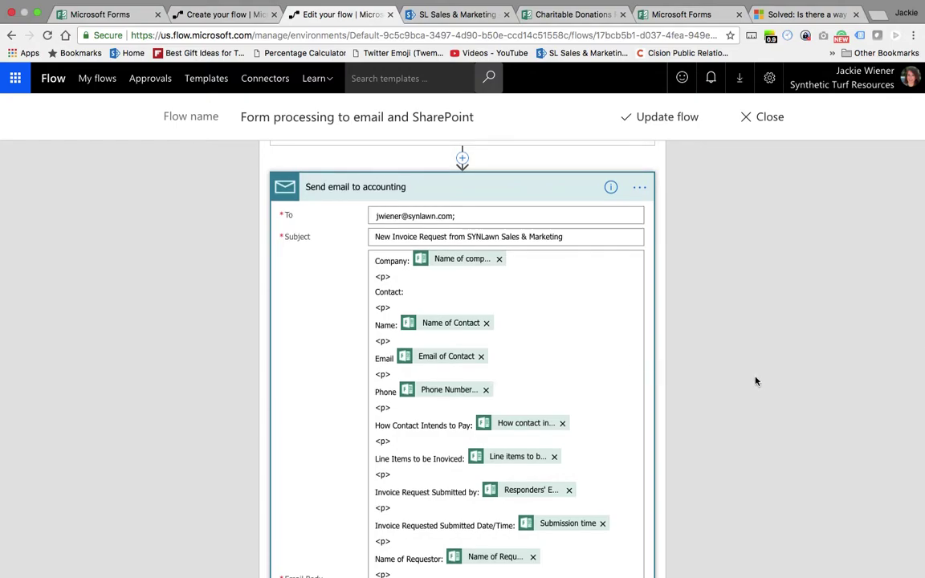
pyautogui.scroll(-2, 756, 384)
pyautogui.scroll(-5, 756, 384)
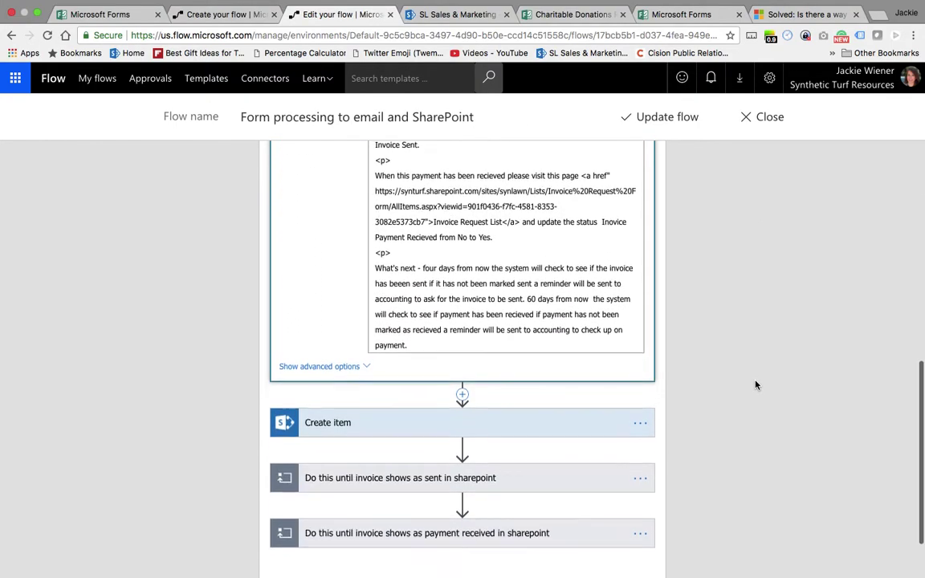
pyautogui.click(548, 422)
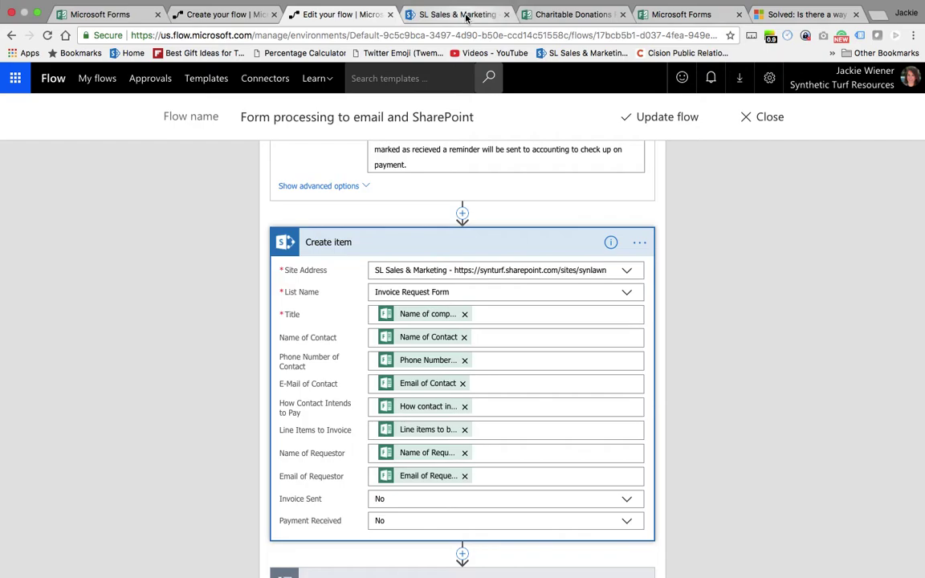
# - Save the SharePoint list edits, check the new row shows Invoice Sent No, and return to the flow
pyautogui.click(458, 14)
pyautogui.hscroll(-5, 287, 213)
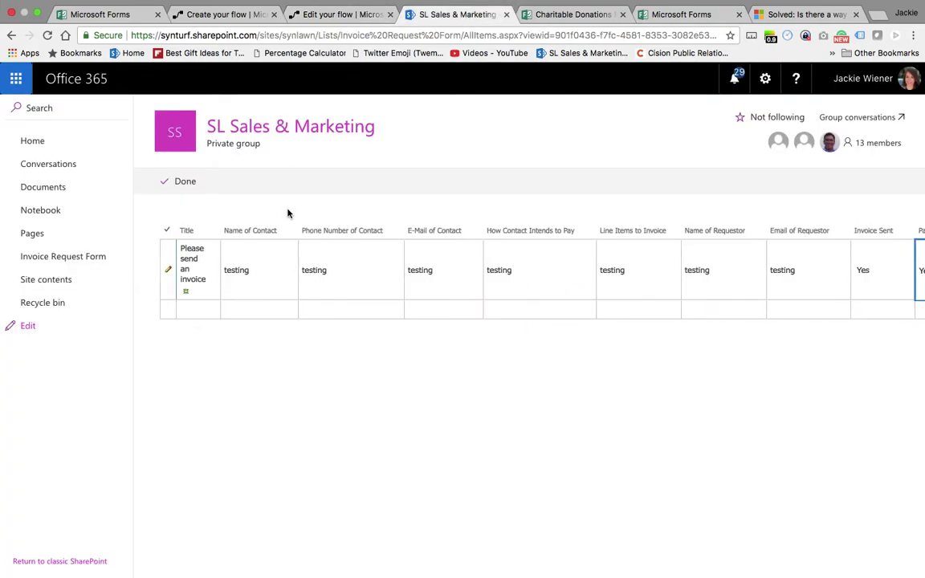
pyautogui.click(47, 36)
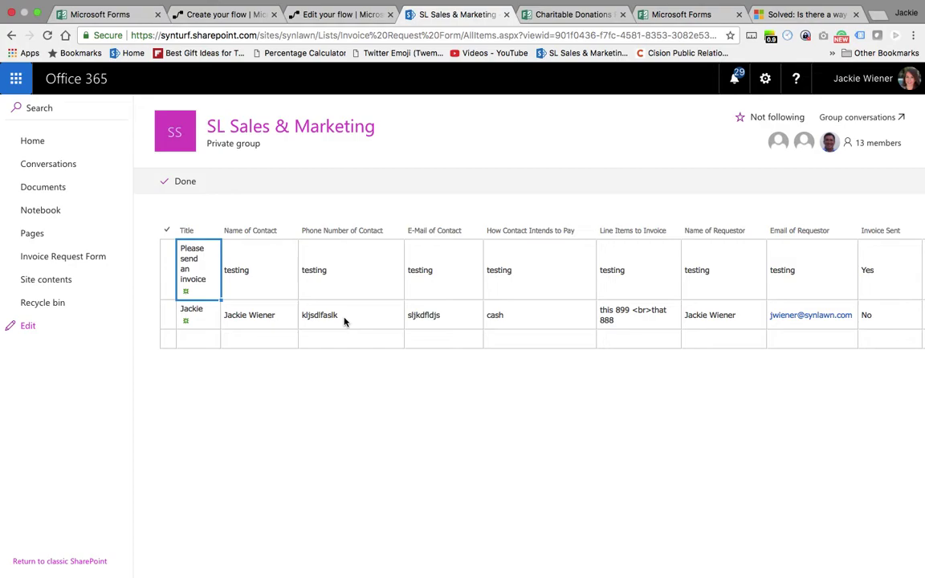
pyautogui.hscroll(3, 583, 340)
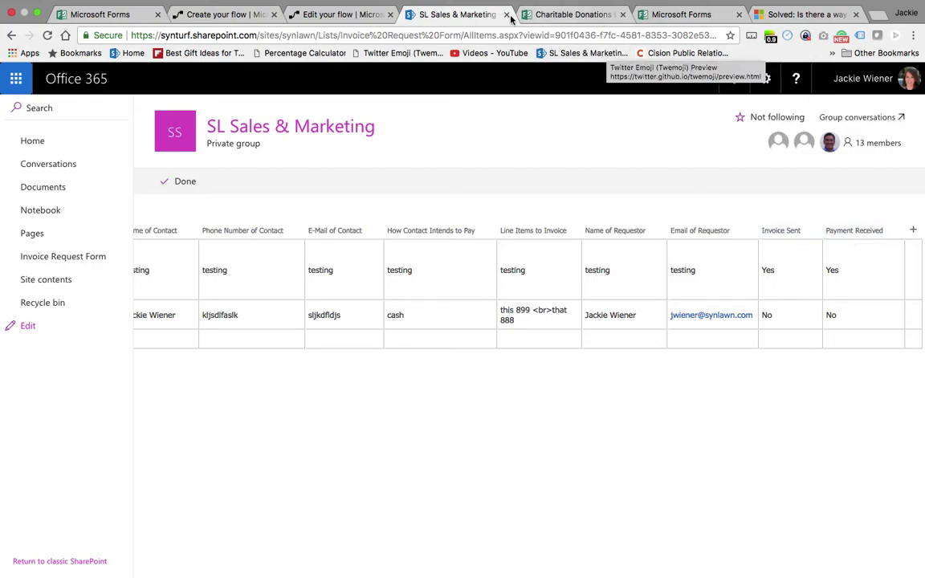
pyautogui.click(354, 25)
# - Collapse Create item and reveal the loop running until Invoice Sent equals yes with a 3-day delay
pyautogui.scroll(5, 354, 221)
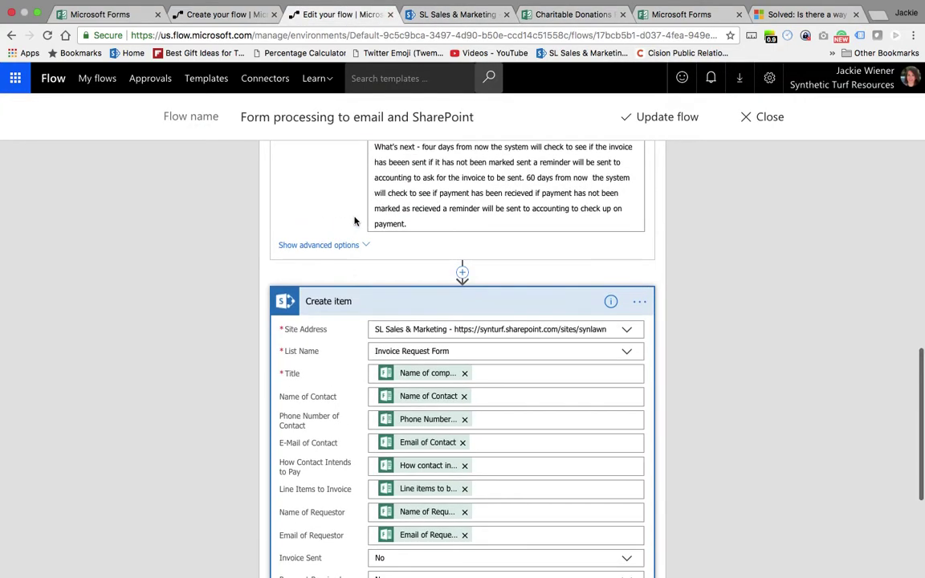
pyautogui.scroll(3, 354, 221)
pyautogui.scroll(-1, 354, 220)
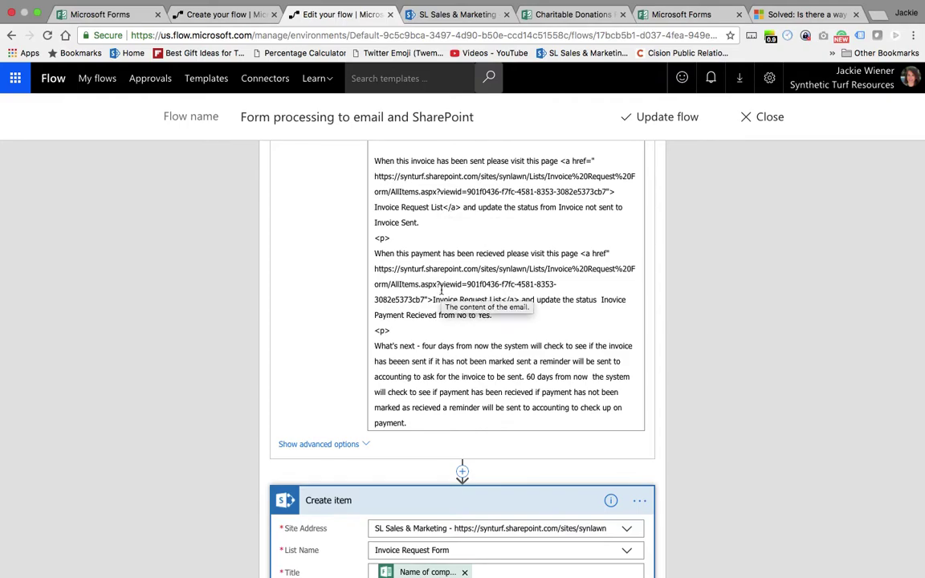
pyautogui.scroll(-5, 678, 317)
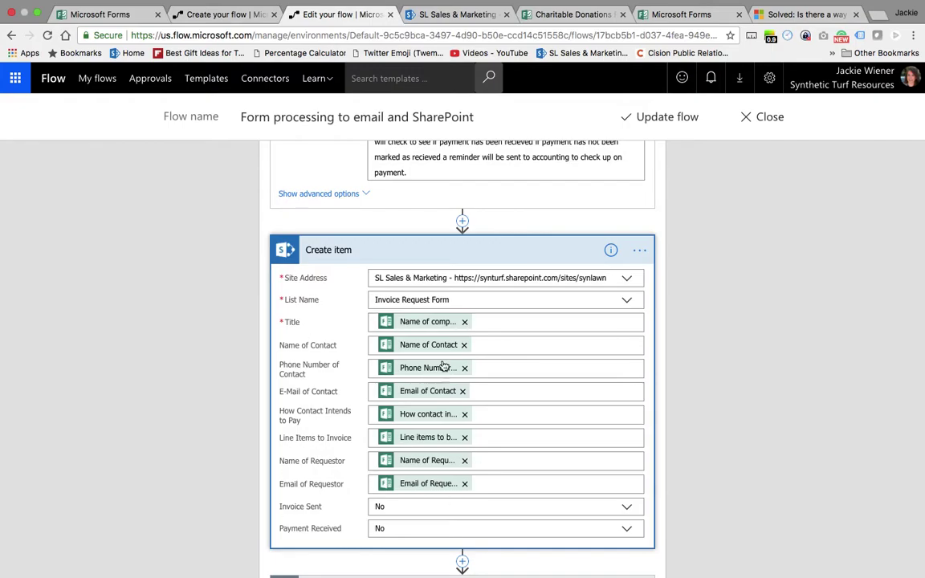
pyautogui.click(741, 471)
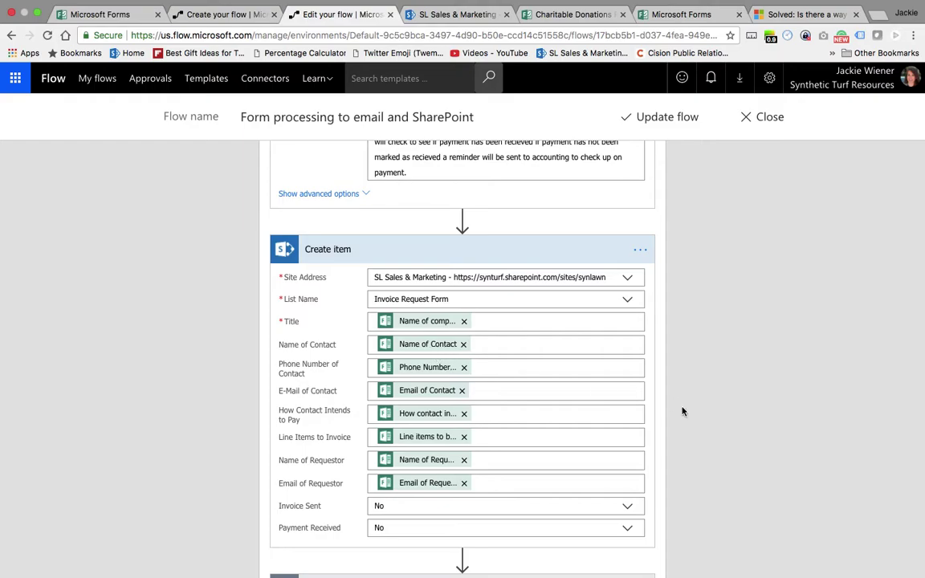
pyautogui.scroll(-5, 692, 414)
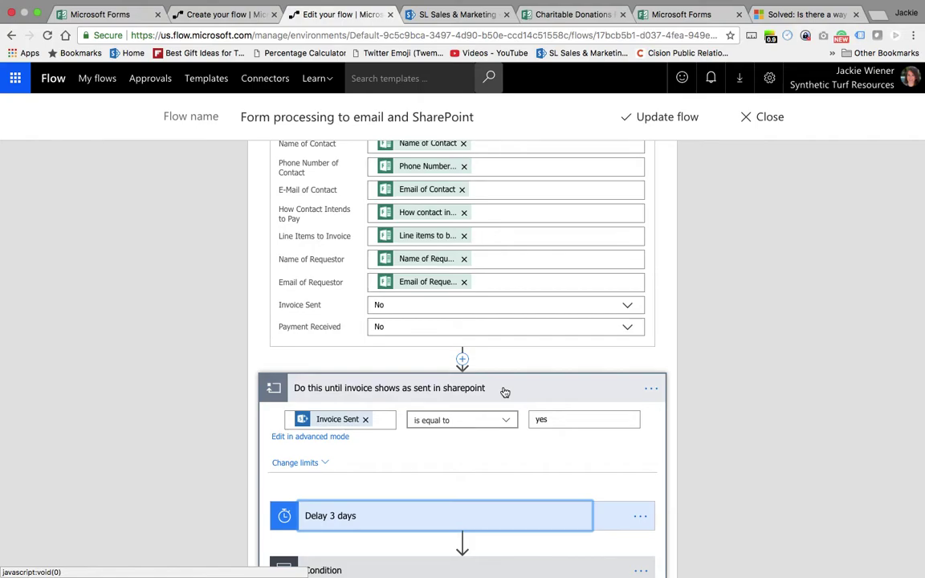
# - Expand the Delay 3 days step and the Condition's yes/no branches
pyautogui.click(404, 518)
pyautogui.scroll(-3, 410, 478)
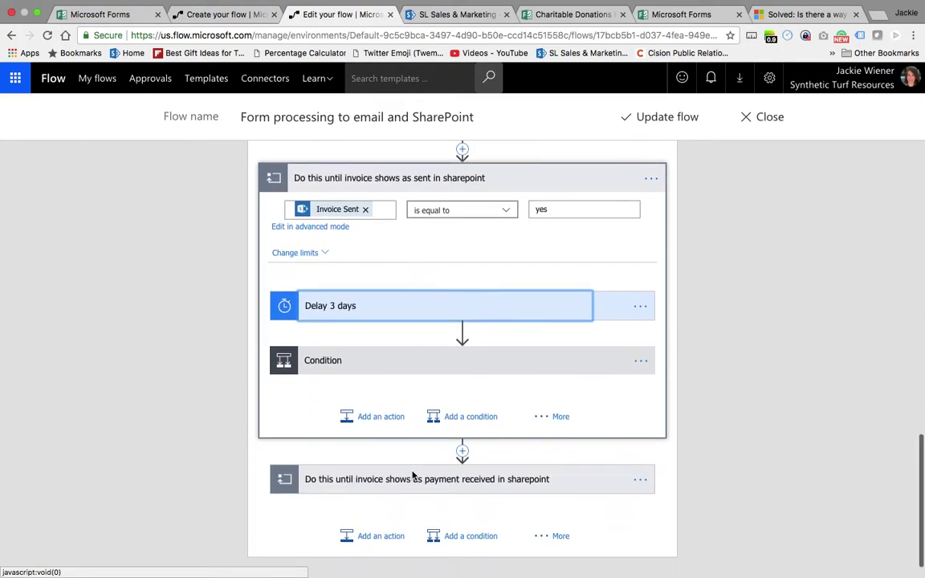
pyautogui.click(423, 363)
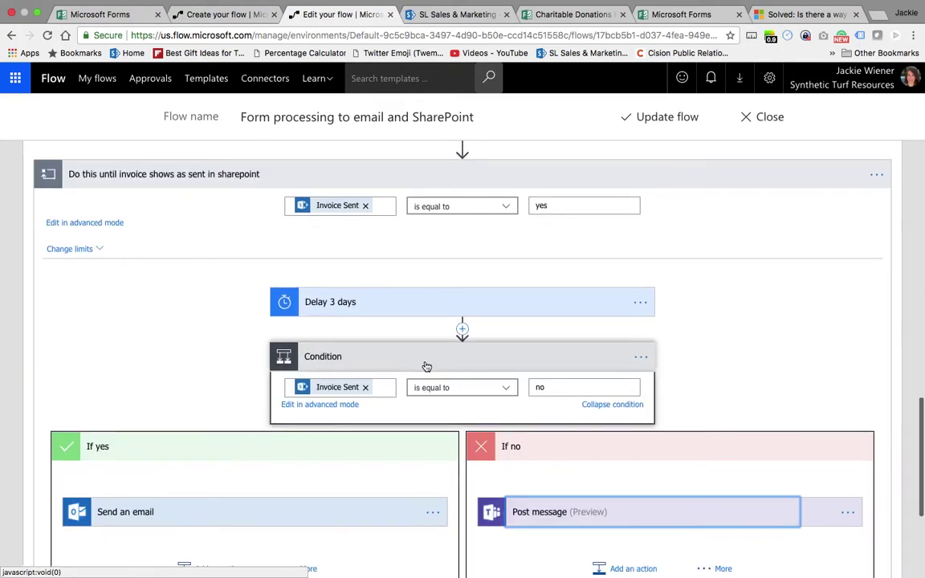
pyautogui.scroll(-2, 427, 366)
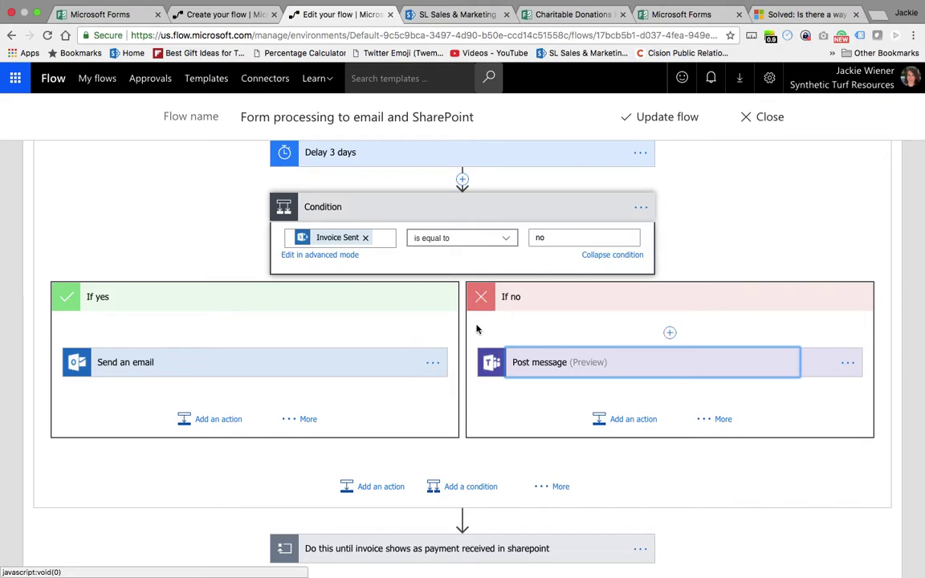
# - Show the Post message fields and the full reminder email to accounting under If yes
pyautogui.click(565, 362)
pyautogui.scroll(-2, 565, 363)
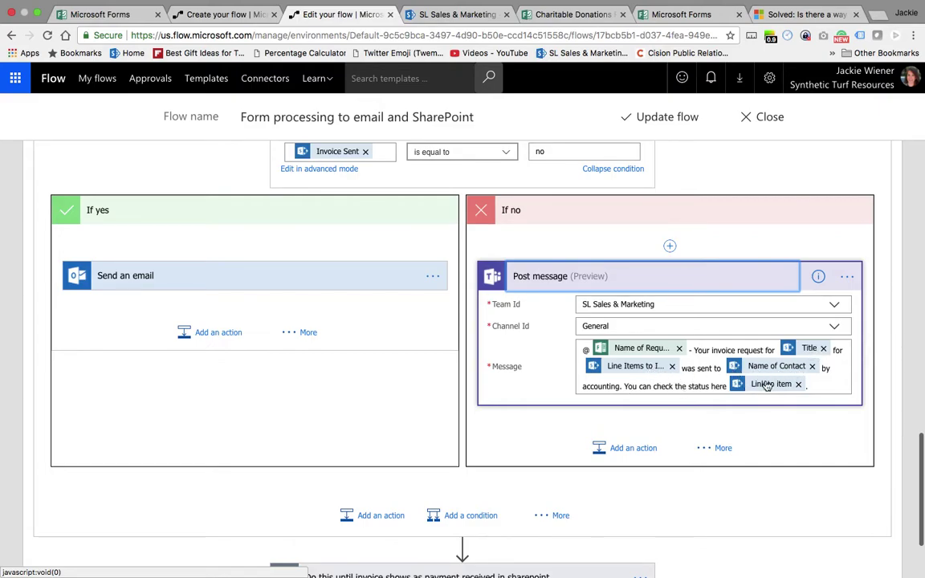
pyautogui.click(360, 281)
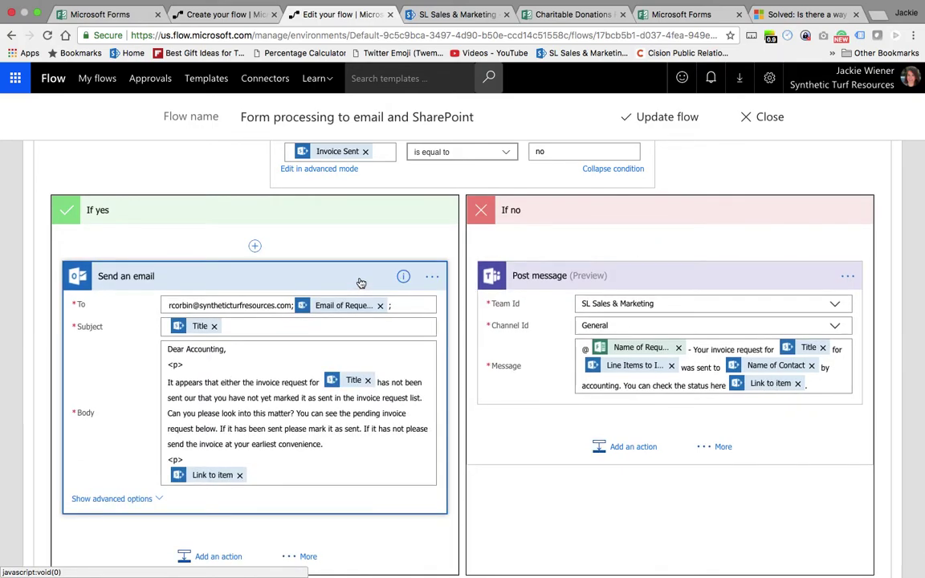
pyautogui.scroll(-1, 361, 282)
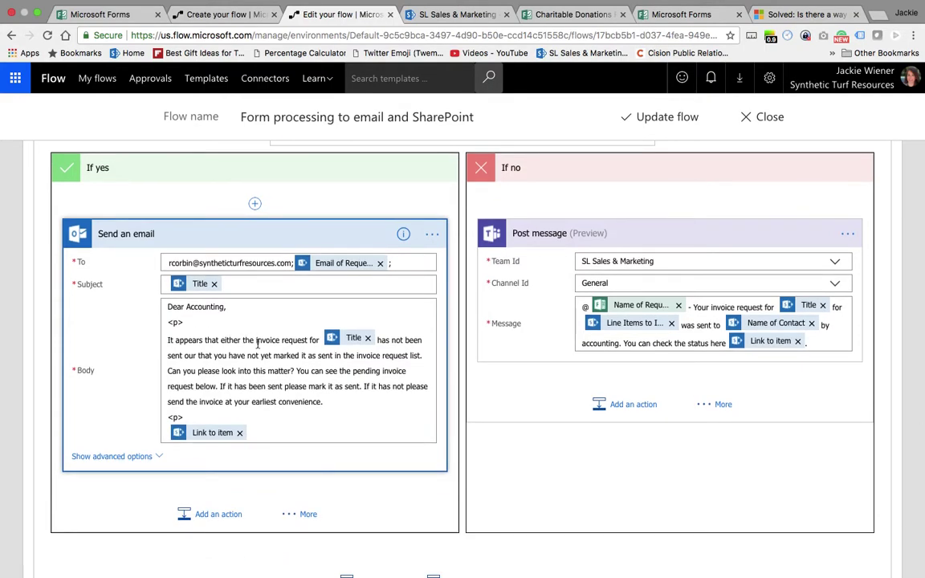
pyautogui.scroll(-1, 256, 343)
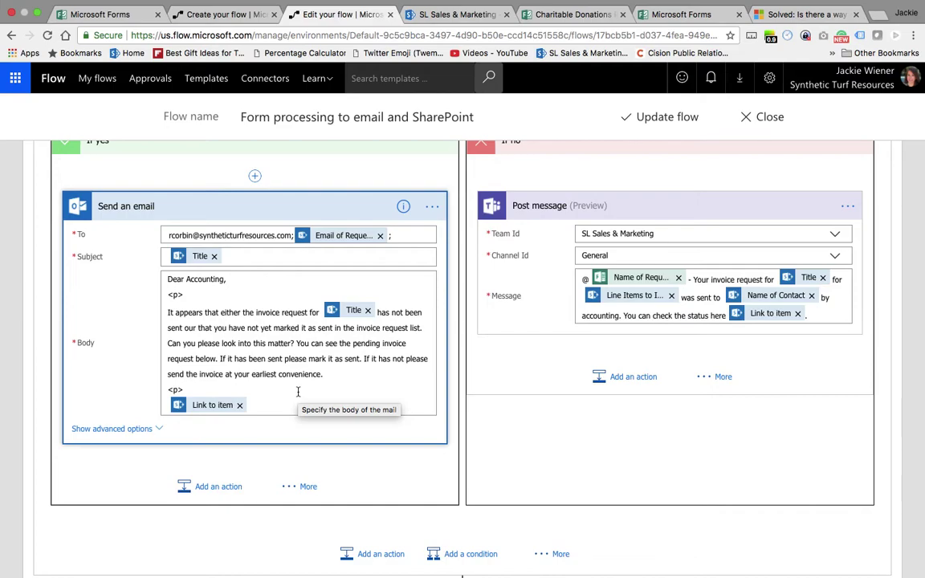
pyautogui.scroll(-1, 297, 391)
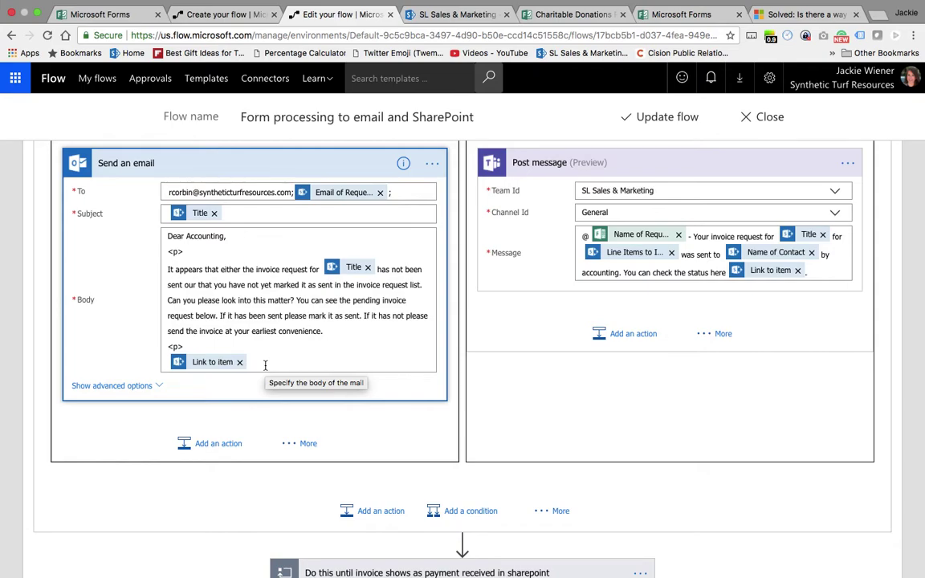
pyautogui.scroll(-3, 265, 366)
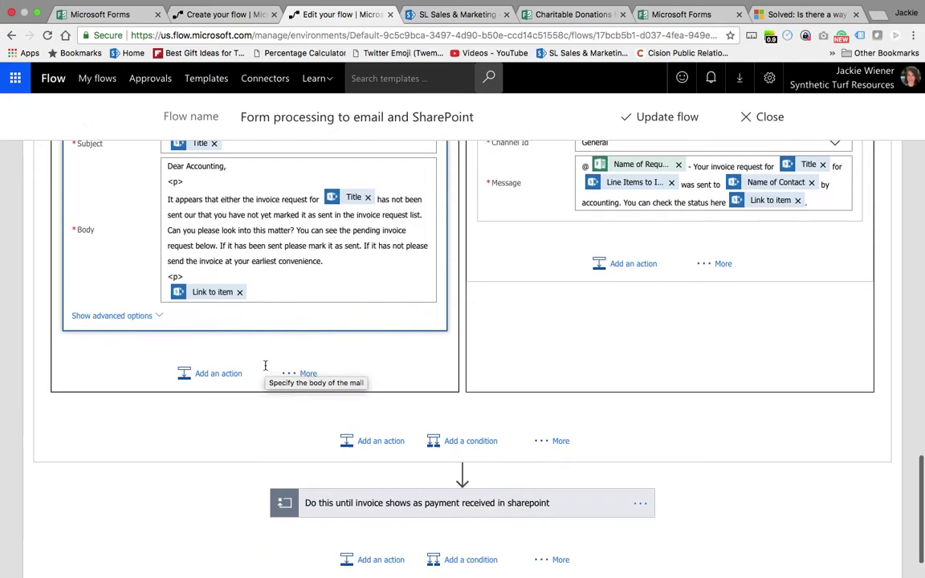
# - Expand the payment loop, its 60-day Delay and Condition 2's branches
pyautogui.click(349, 445)
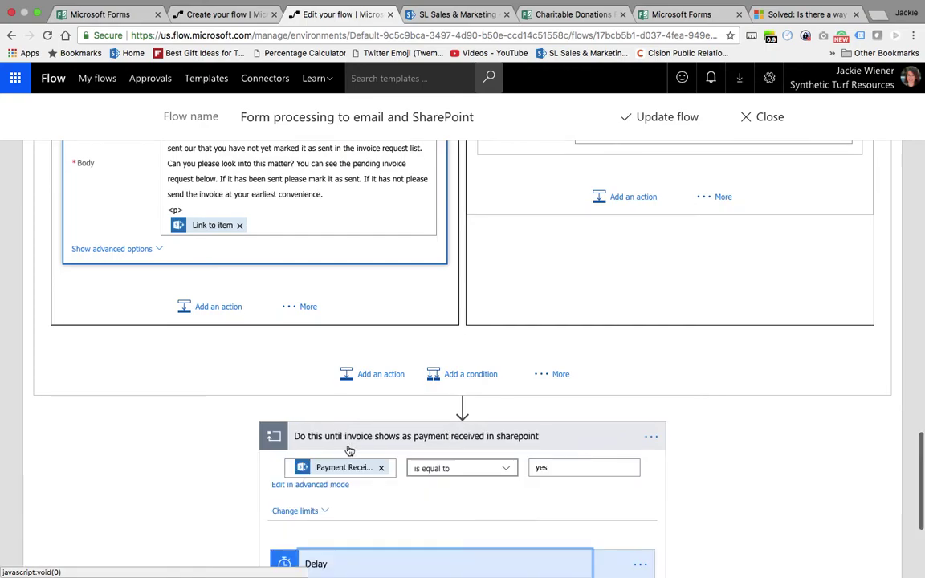
pyautogui.scroll(-5, 348, 388)
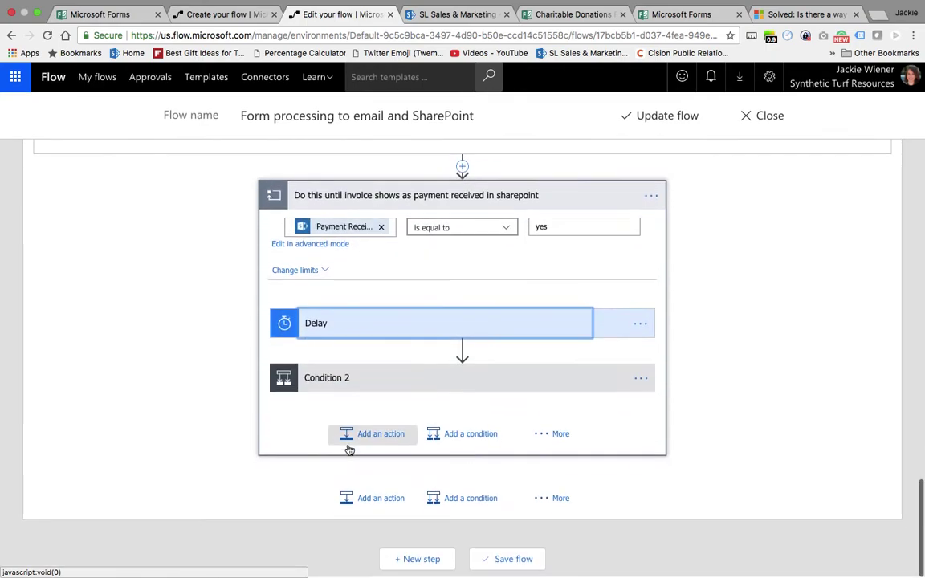
pyautogui.click(409, 334)
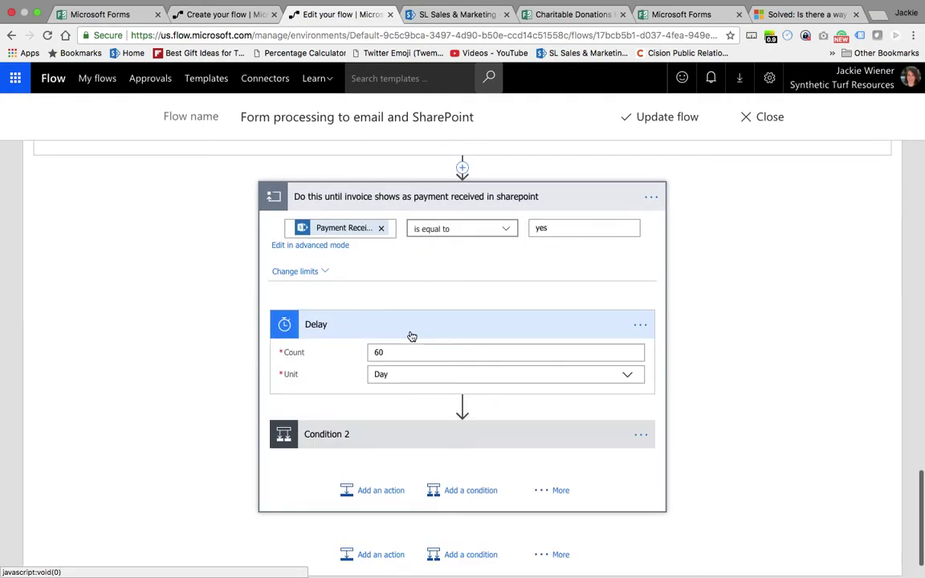
pyautogui.click(398, 435)
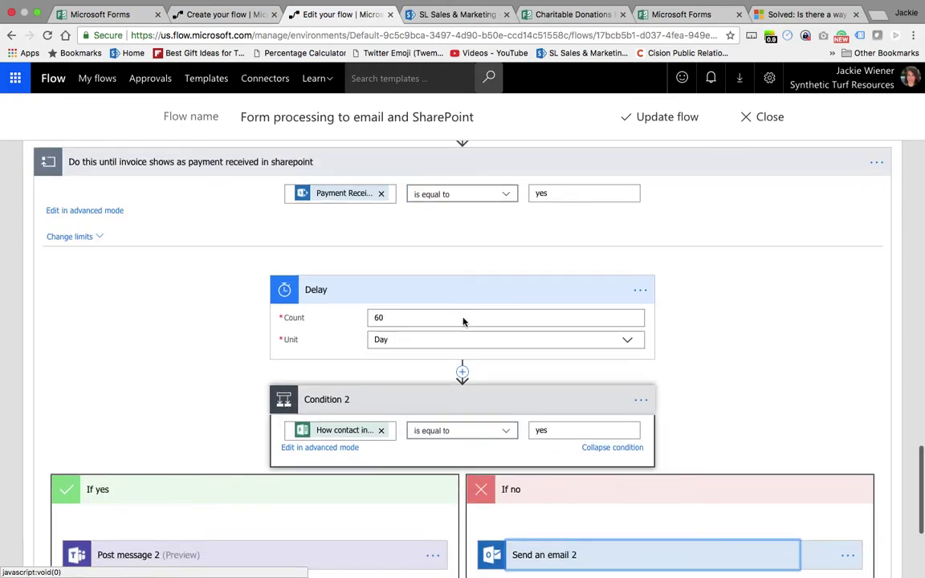
# - Review the payment-check email in Send an email 2
pyautogui.scroll(-3, 462, 322)
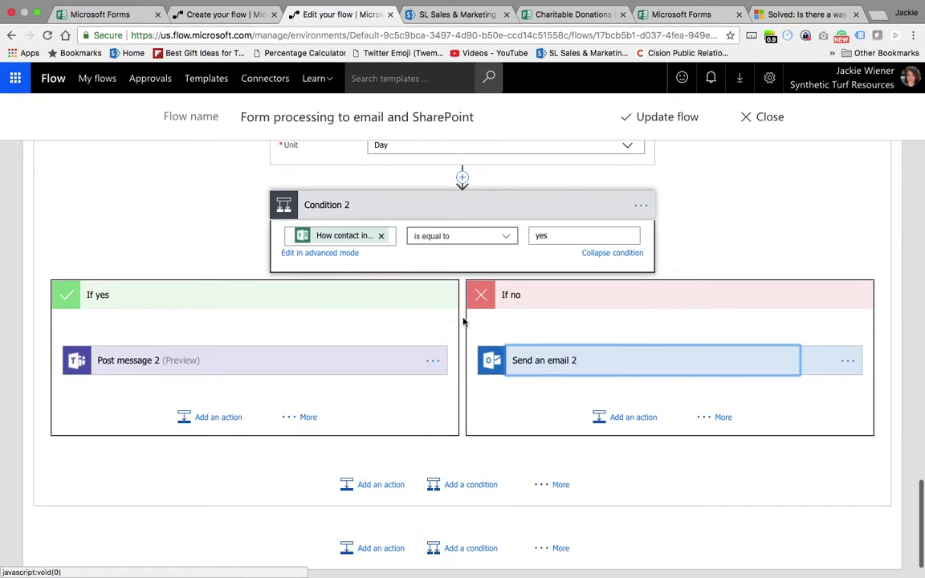
pyautogui.click(561, 362)
pyautogui.scroll(-3, 564, 364)
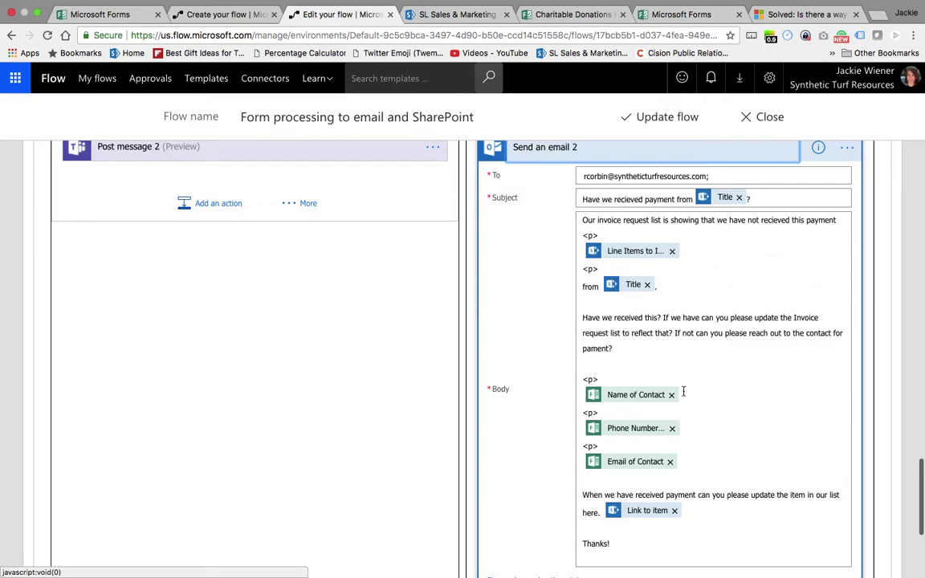
pyautogui.scroll(-2, 681, 390)
pyautogui.scroll(2, 683, 391)
pyautogui.scroll(4, 336, 271)
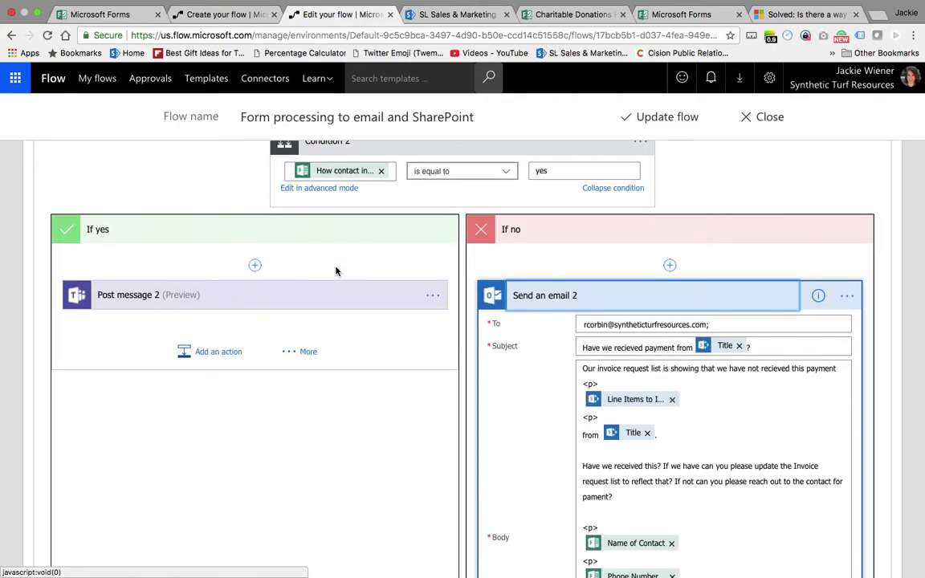
# - Review Post message 2 to SL Sales & Marketing, including its message text
pyautogui.click(331, 304)
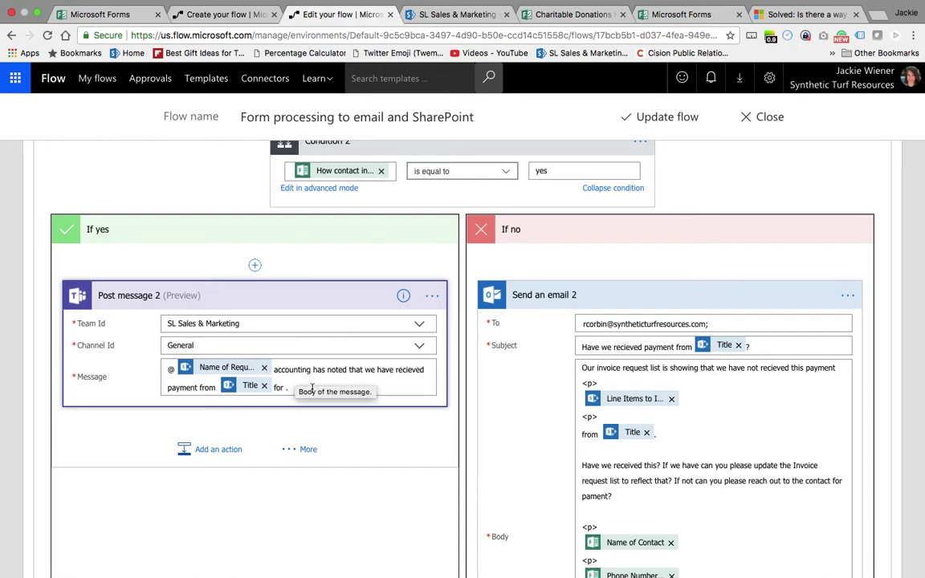
pyautogui.click(295, 374)
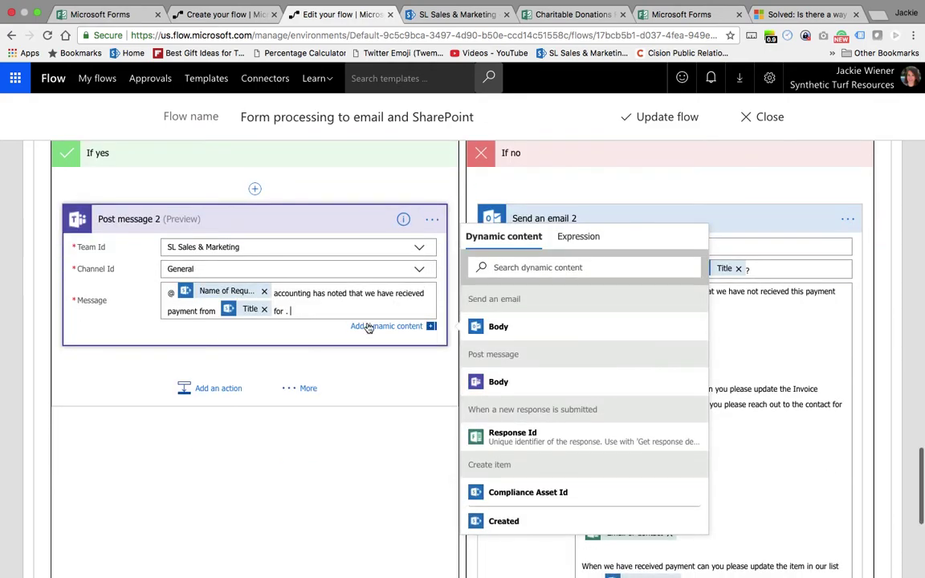
pyautogui.click(372, 325)
pyautogui.scroll(-3, 696, 399)
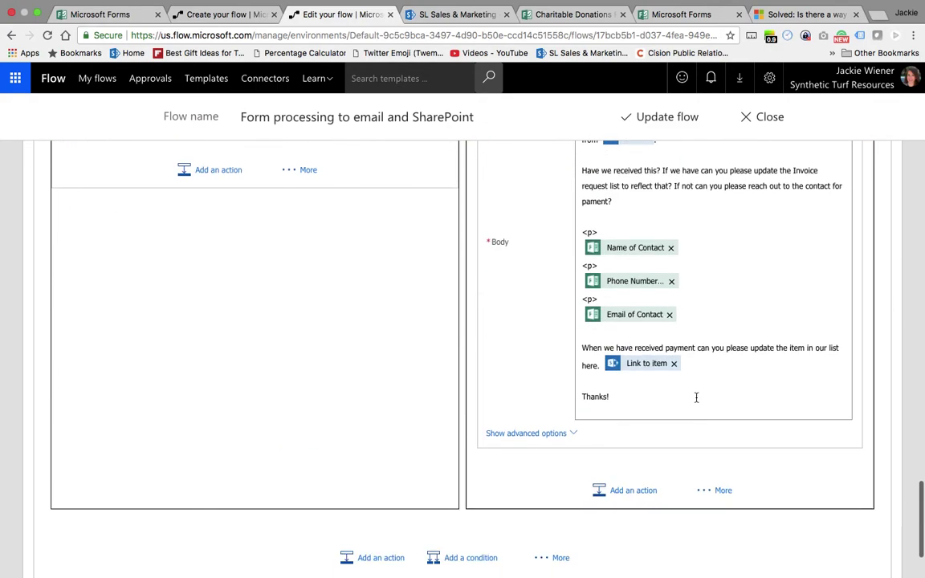
pyautogui.scroll(2, 696, 399)
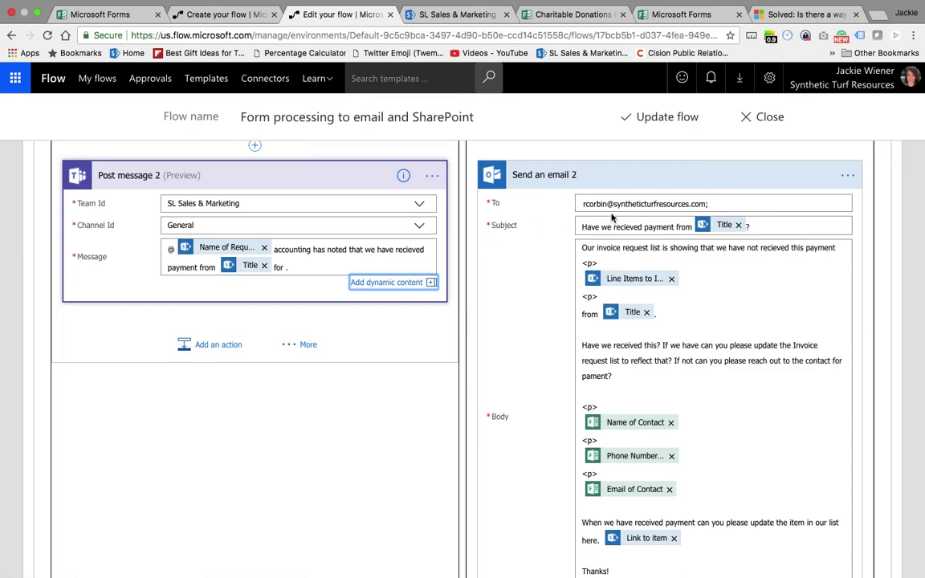
# - Cancel leaving the editor and save the changes with Update flow
pyautogui.click(771, 117)
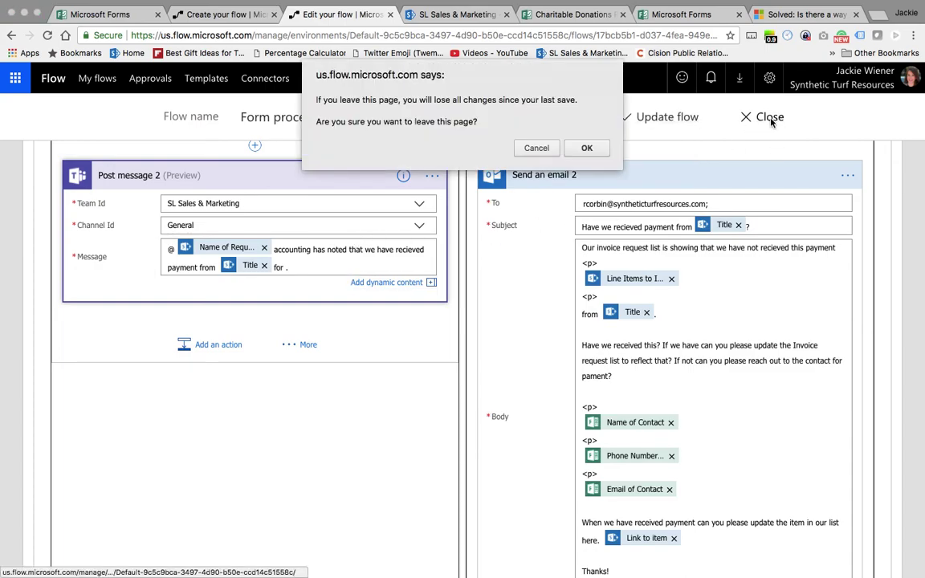
pyautogui.click(537, 147)
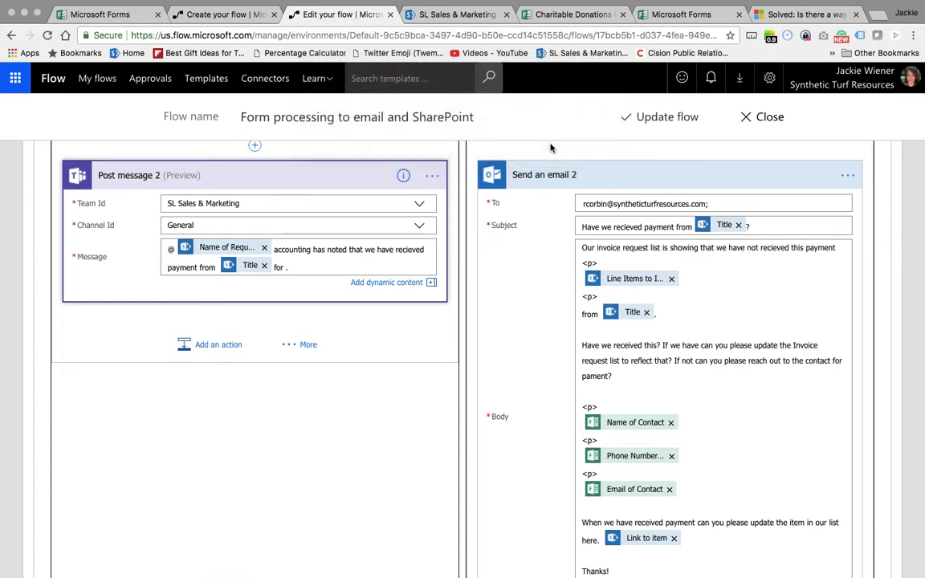
pyautogui.click(666, 120)
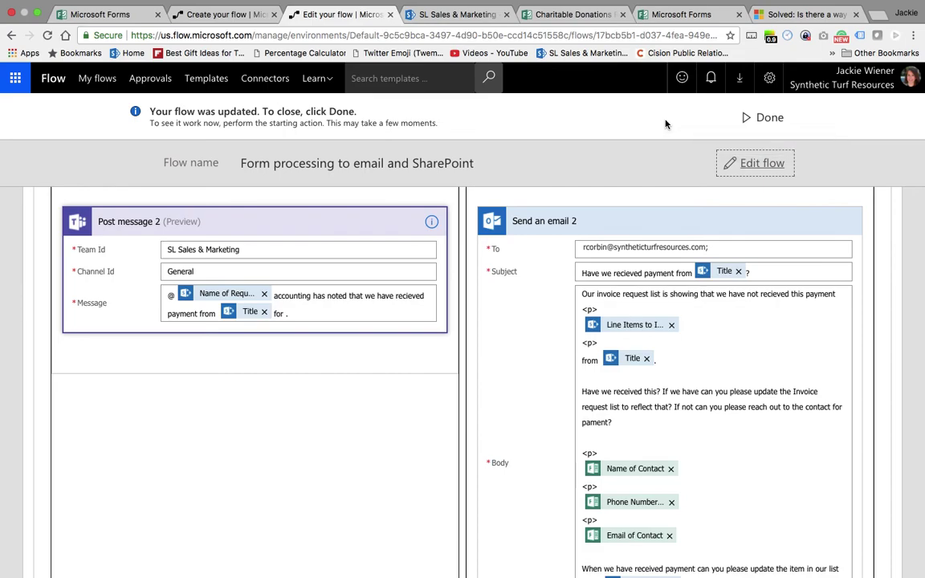
# - Switch to the Outlook window showing the flow-generated New Invoice Request email from SYNLawn Sales & Marketing
pyautogui.hotkey('ctrl', 'Up')
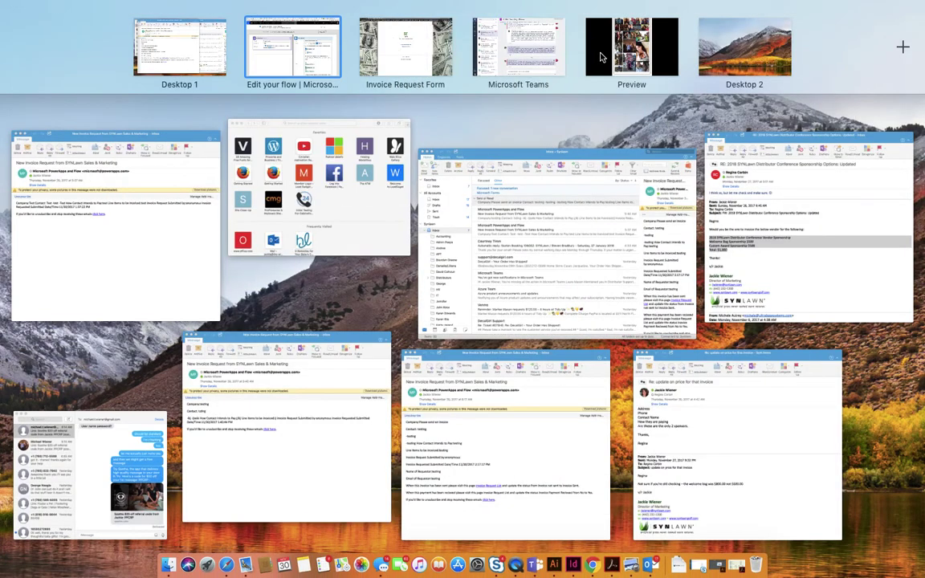
pyautogui.hotkey('ctrl', 'Up')
pyautogui.press('F4')
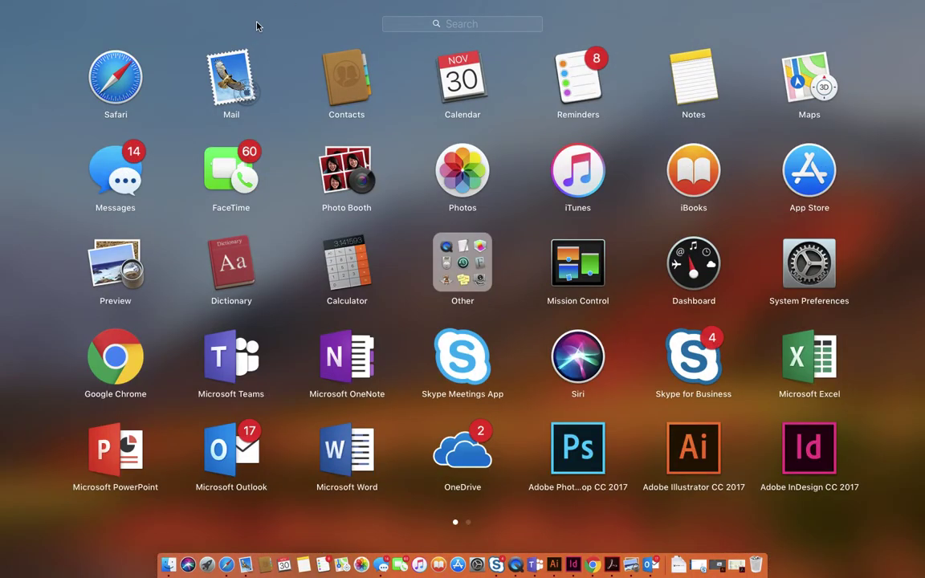
pyautogui.click(380, 122)
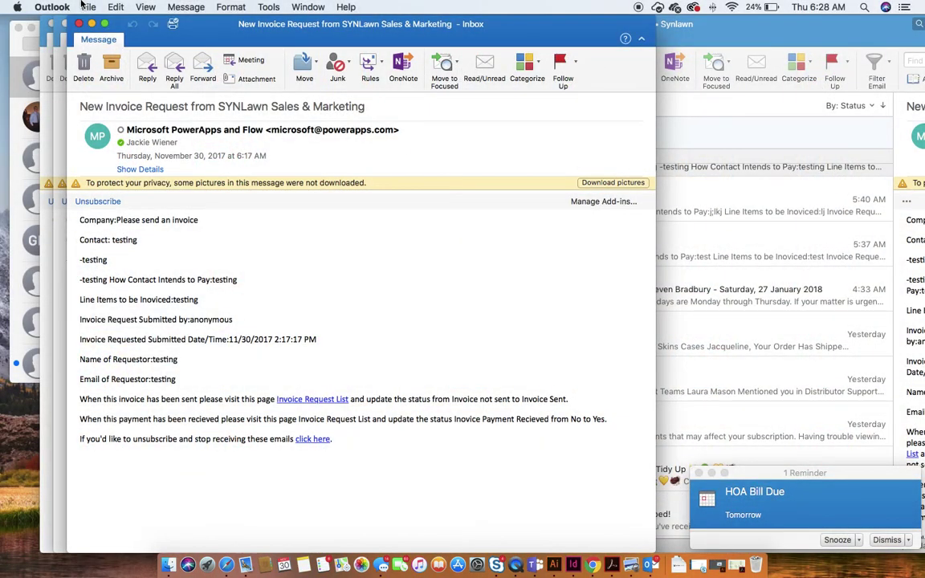